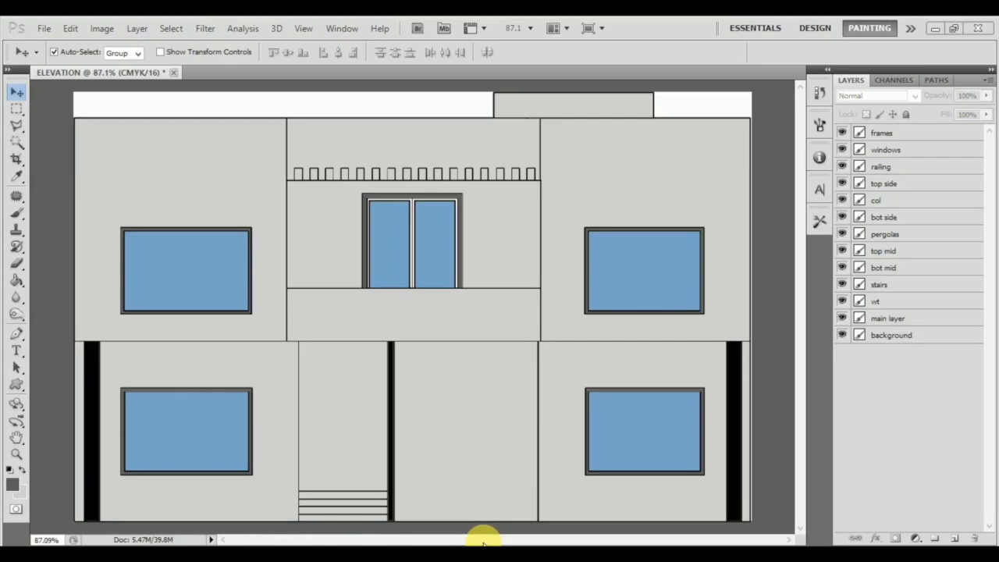
# Step: Add a Pattern Overlay to the top side layer using the rough white plaster pattern
pyautogui.click(645, 193)
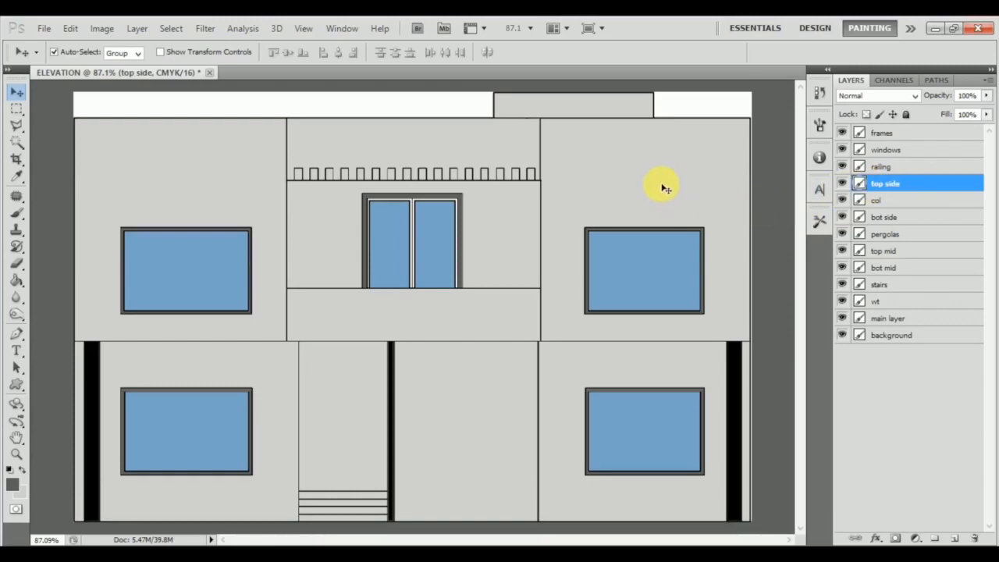
pyautogui.doubleClick(929, 188)
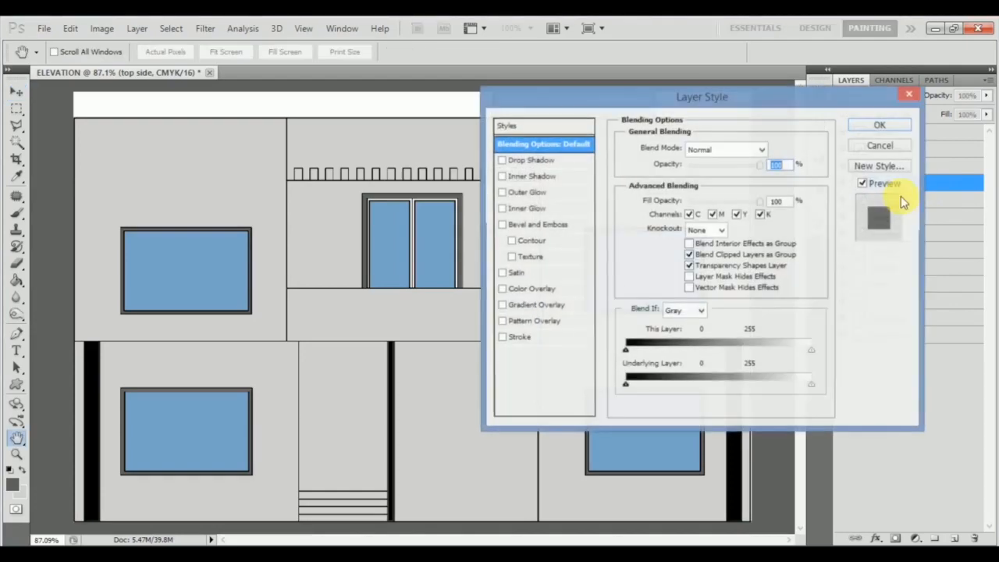
pyautogui.click(543, 328)
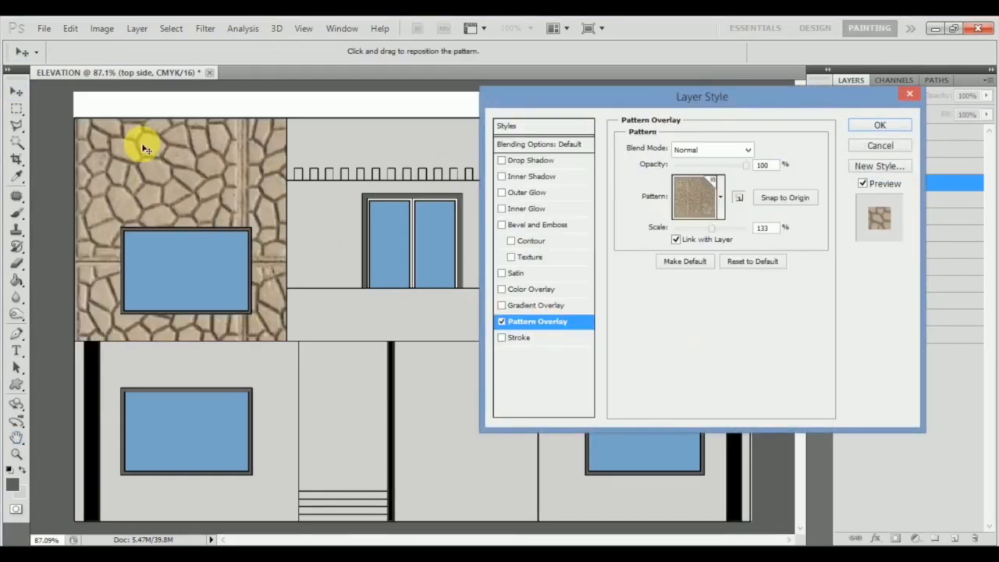
pyautogui.click(721, 200)
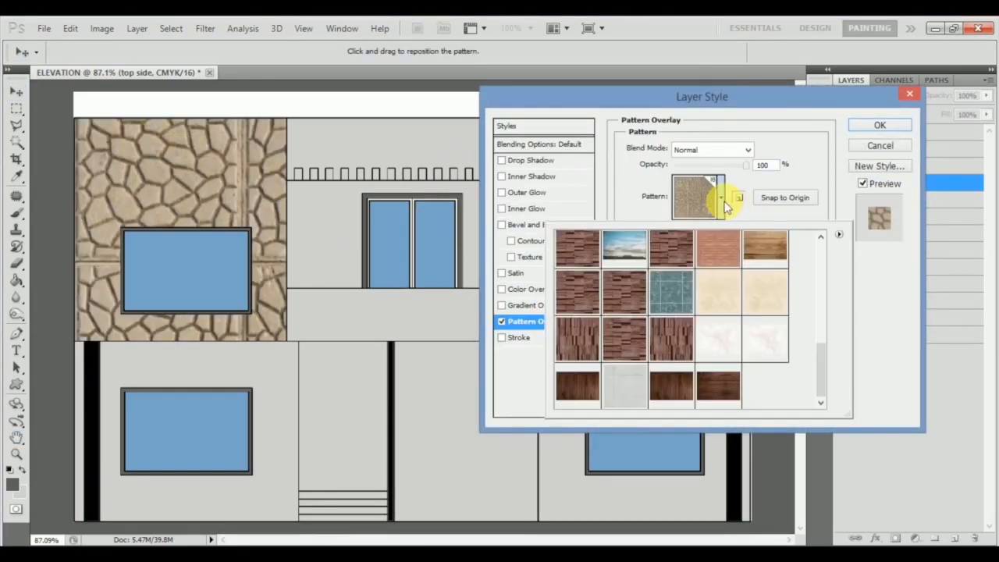
pyautogui.click(718, 343)
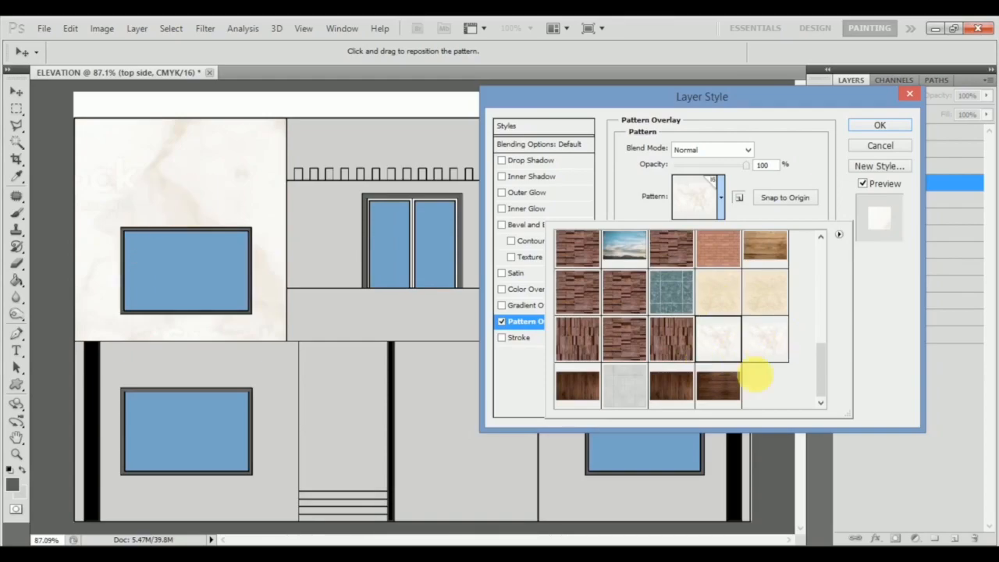
pyautogui.scroll(1, 715, 309)
pyautogui.click(672, 270)
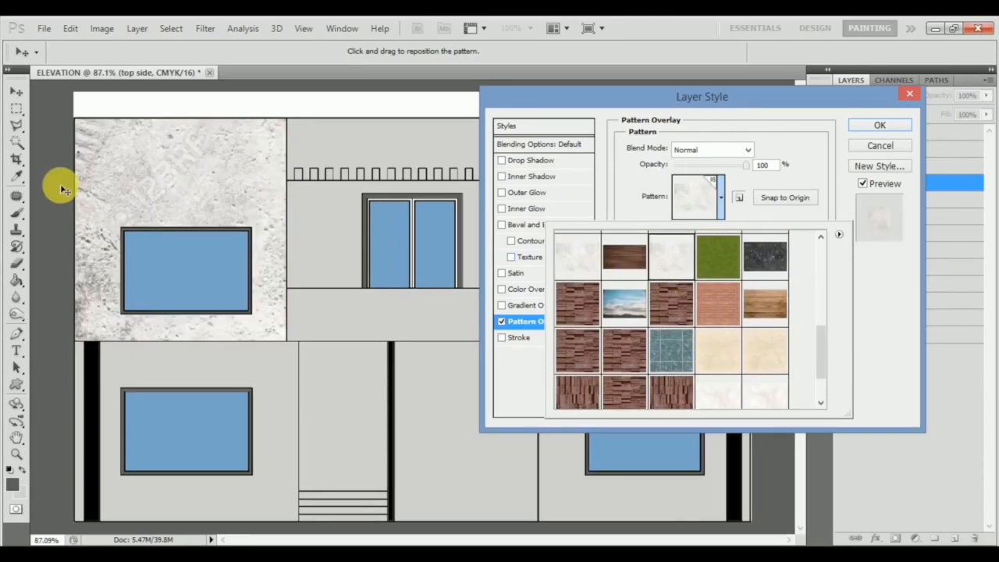
pyautogui.scroll(1, 773, 285)
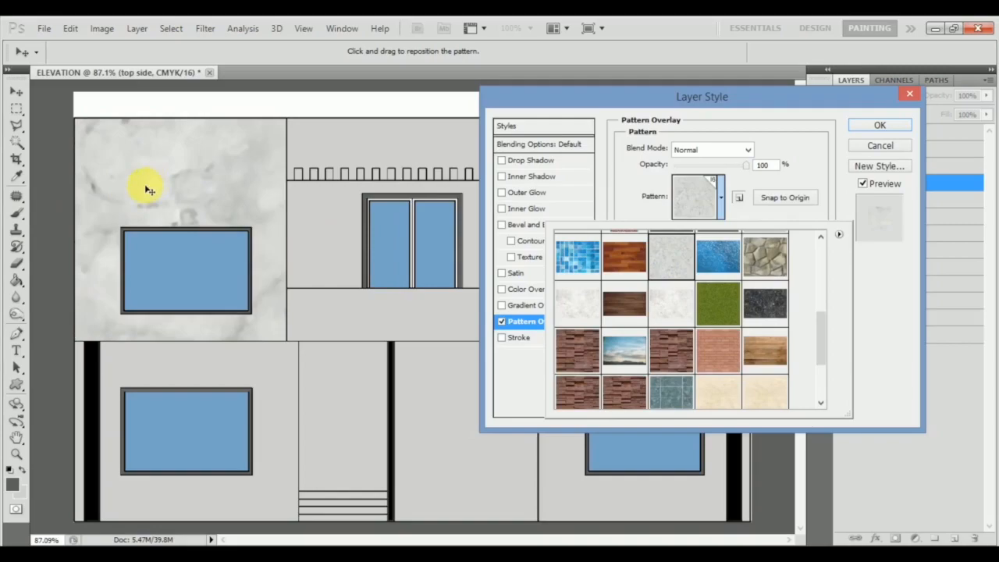
pyautogui.click(584, 302)
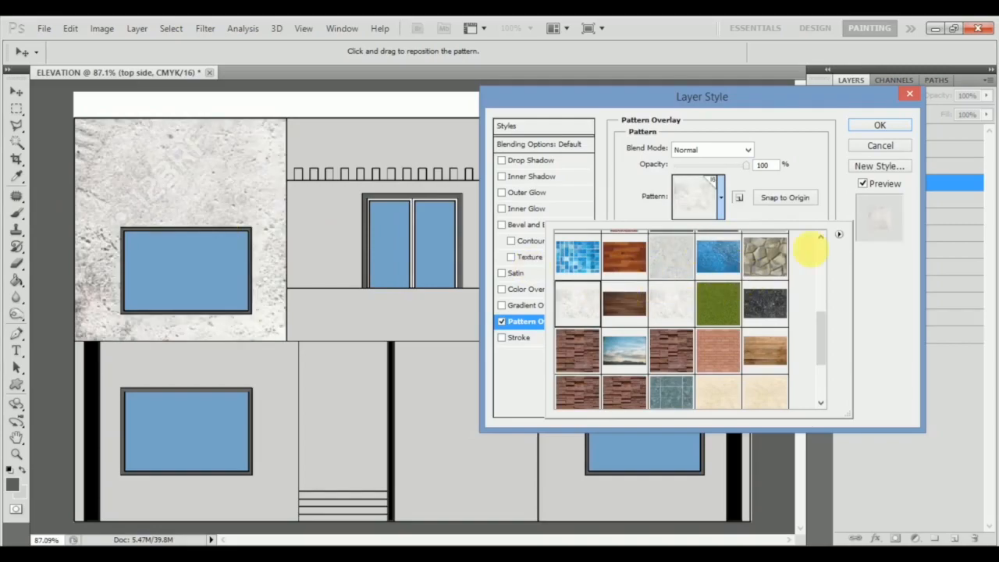
pyautogui.click(913, 302)
# Step: Set the top side layer's pattern scale to 15% and its opacity to about 50%, and apply the layer style
pyautogui.moveTo(685, 227); pyautogui.dragTo(680, 230)
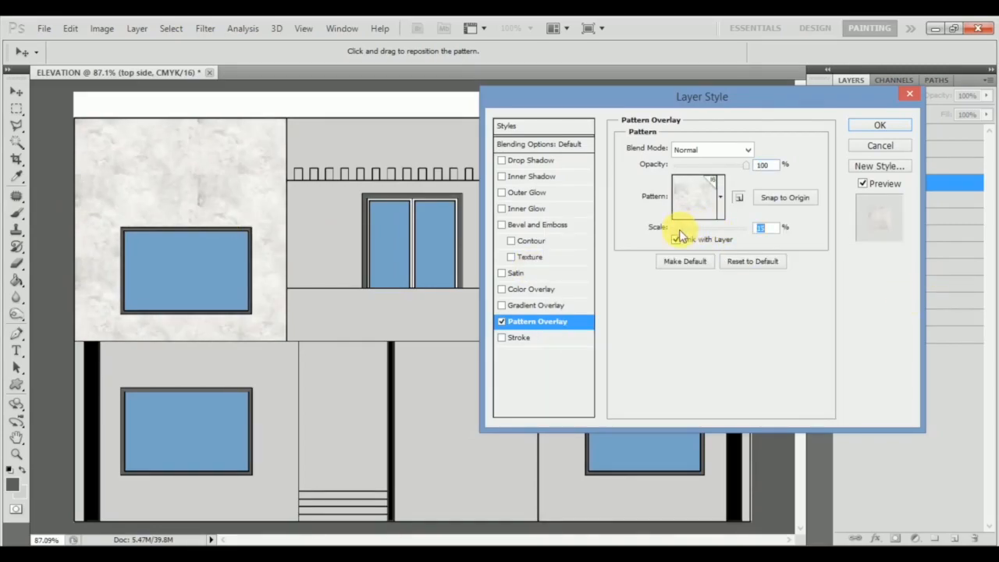
pyautogui.moveTo(747, 165); pyautogui.dragTo(710, 170)
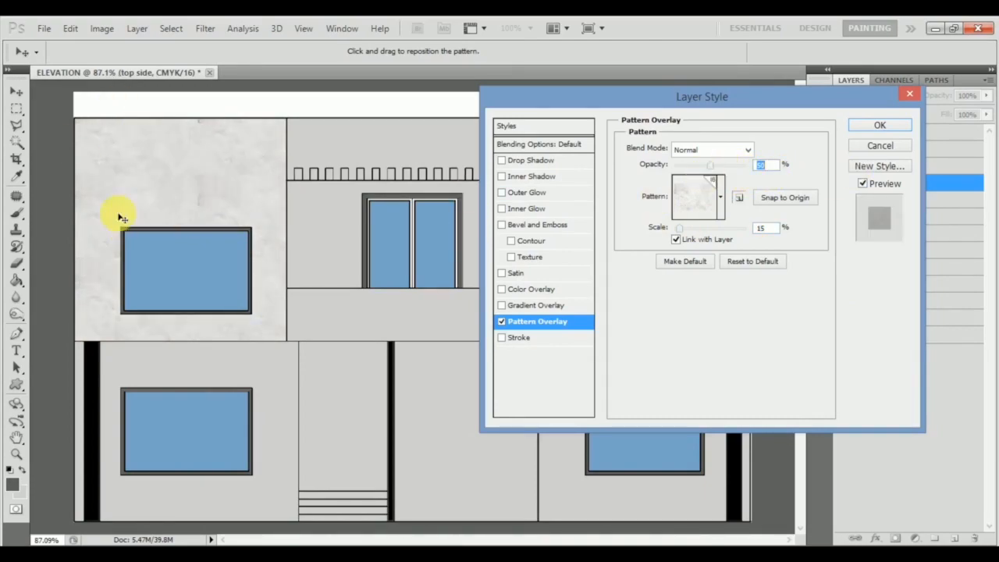
pyautogui.click(877, 126)
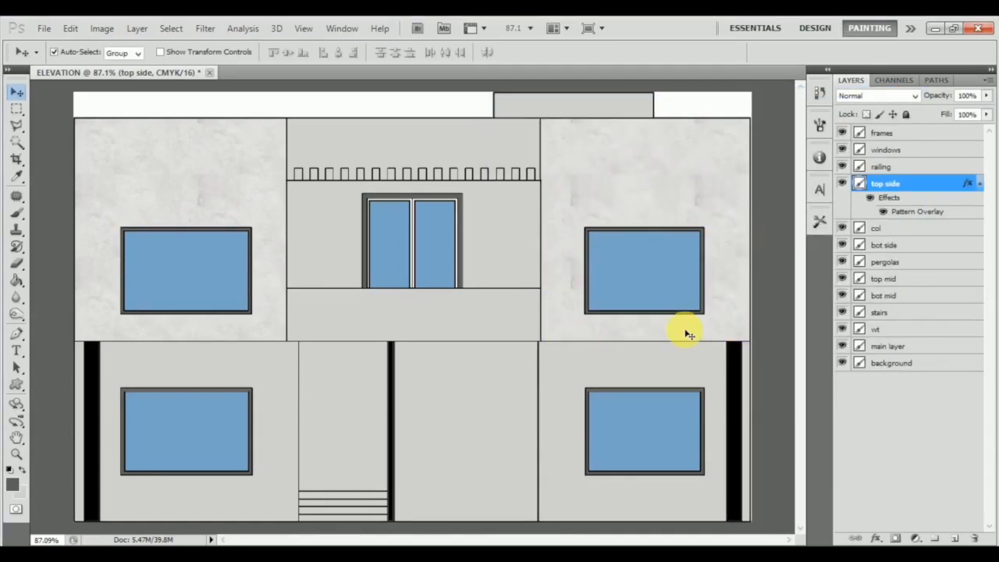
# Step: Copy the top side layer's style and paste it onto the bot side layer
pyautogui.rightClick(918, 185)
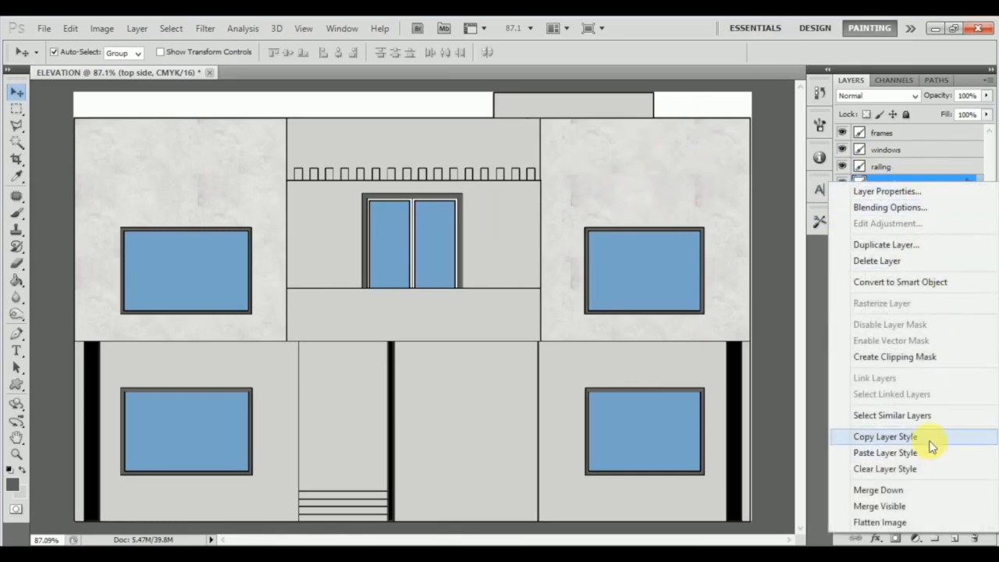
pyautogui.click(885, 436)
pyautogui.click(616, 389)
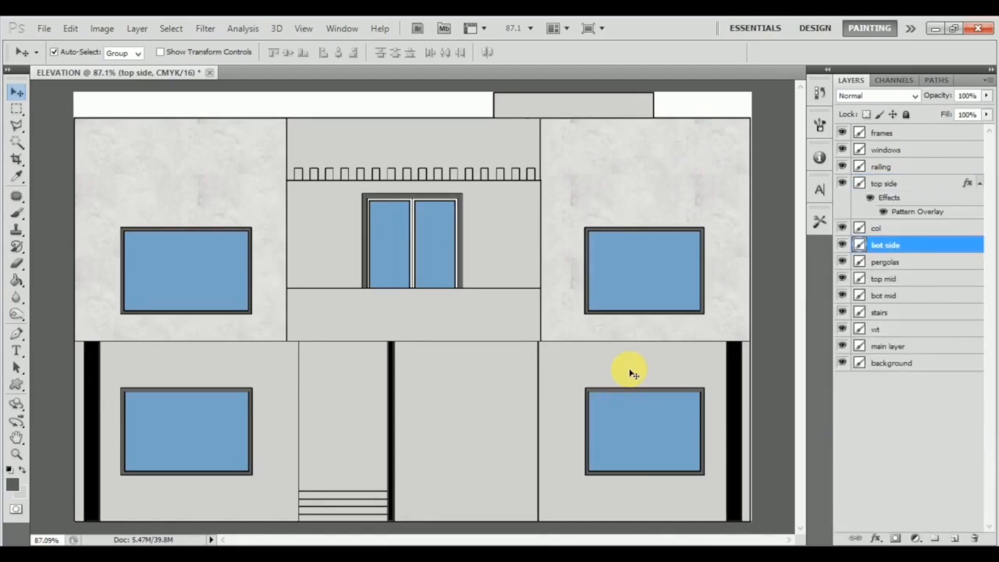
pyautogui.rightClick(919, 244)
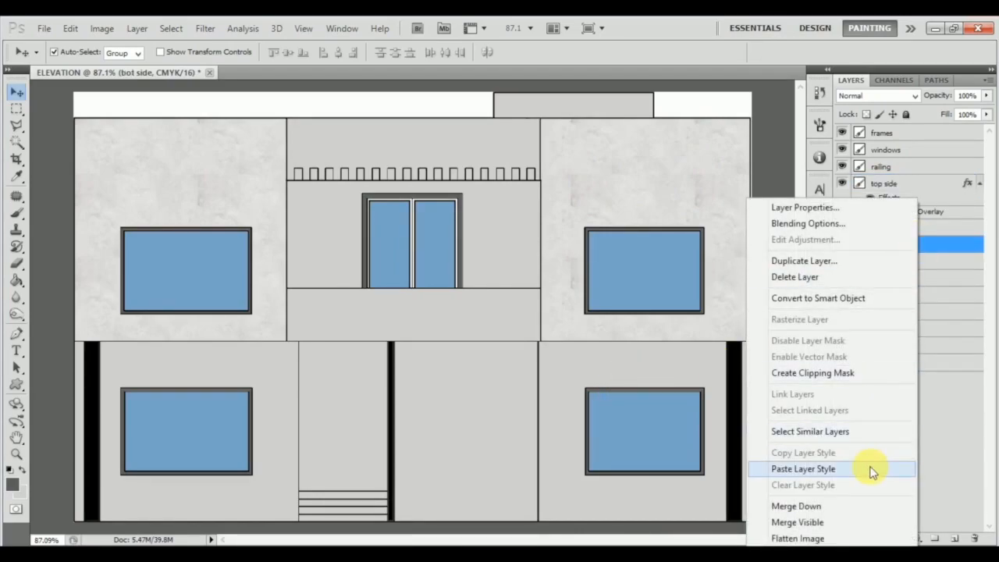
pyautogui.click(869, 468)
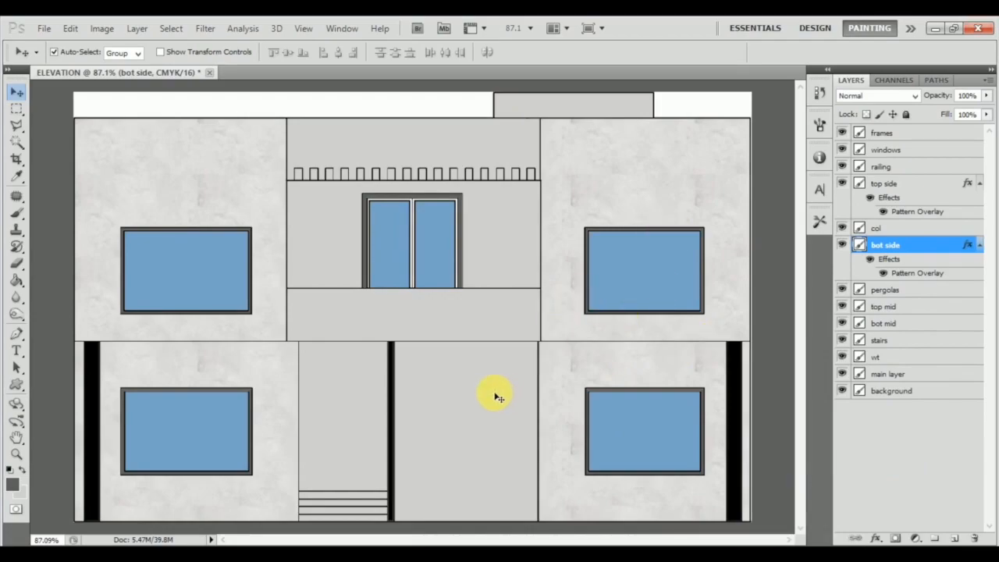
# Step: Try pasting the copied plaster style onto the bot mid layer, and undo it
pyautogui.click(440, 410)
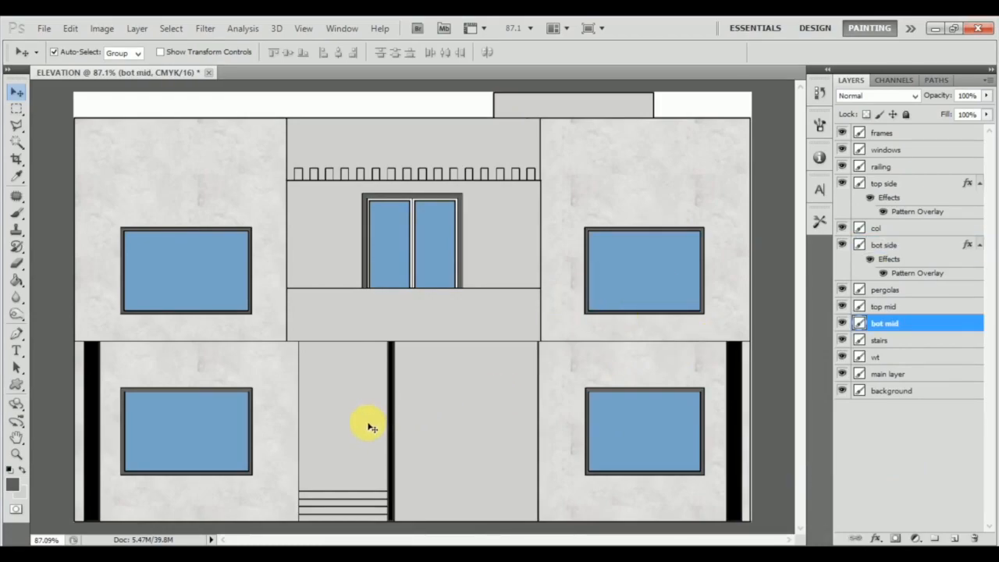
pyautogui.rightClick(934, 324)
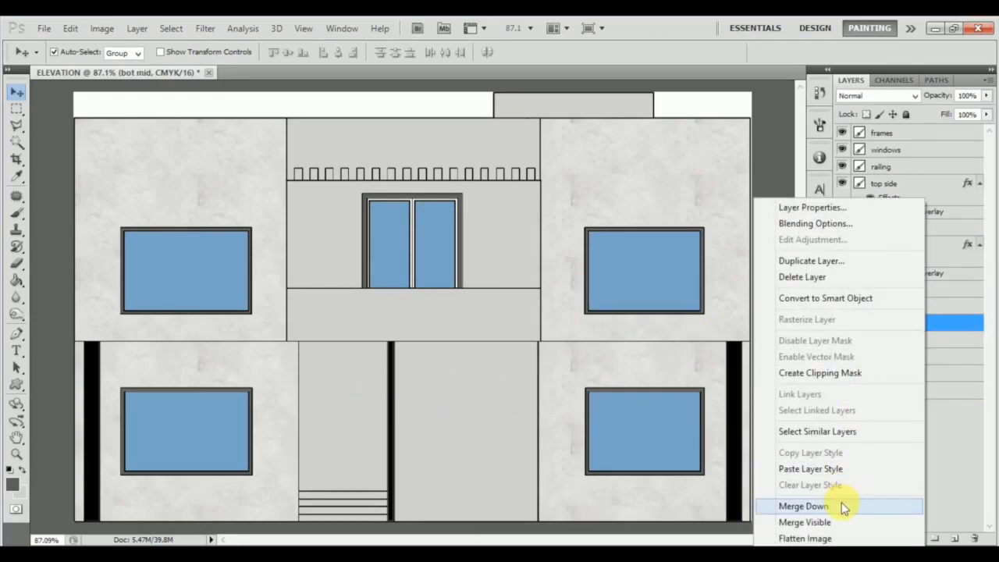
pyautogui.click(844, 468)
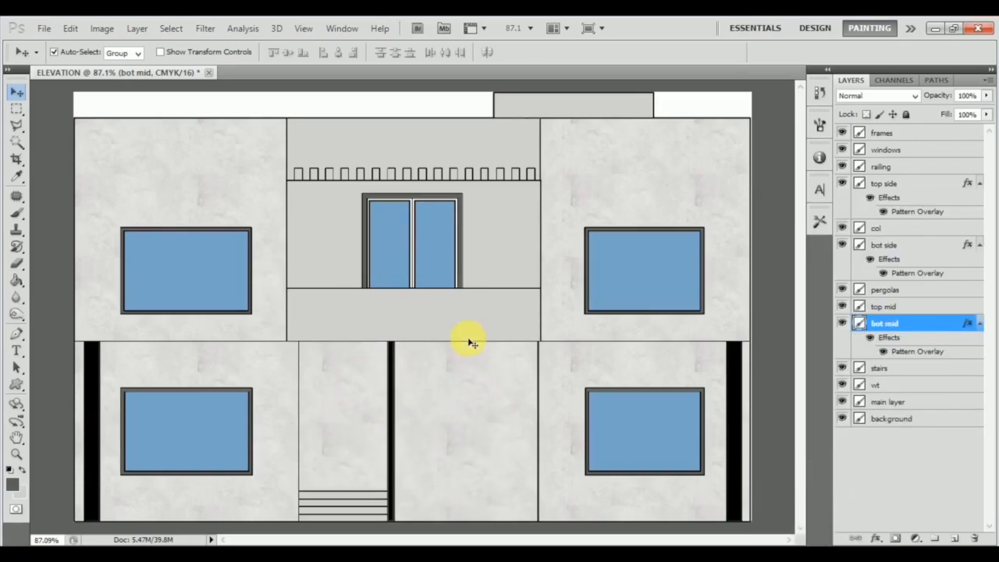
pyautogui.hotkey('ctrl', 'z')
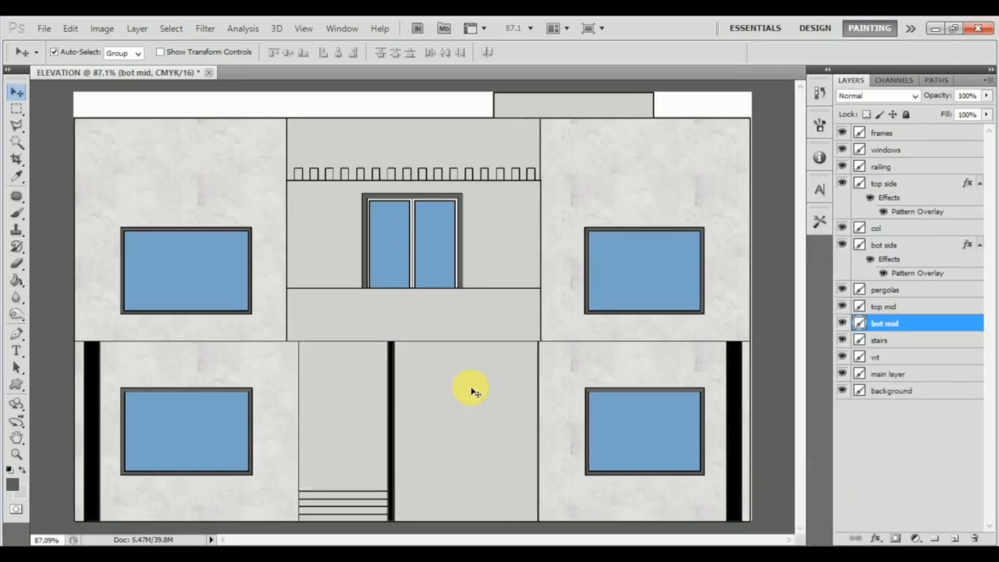
# Step: Add a Pattern Overlay to the bot mid layer using the reddish-brown stacked block pattern
pyautogui.doubleClick(917, 323)
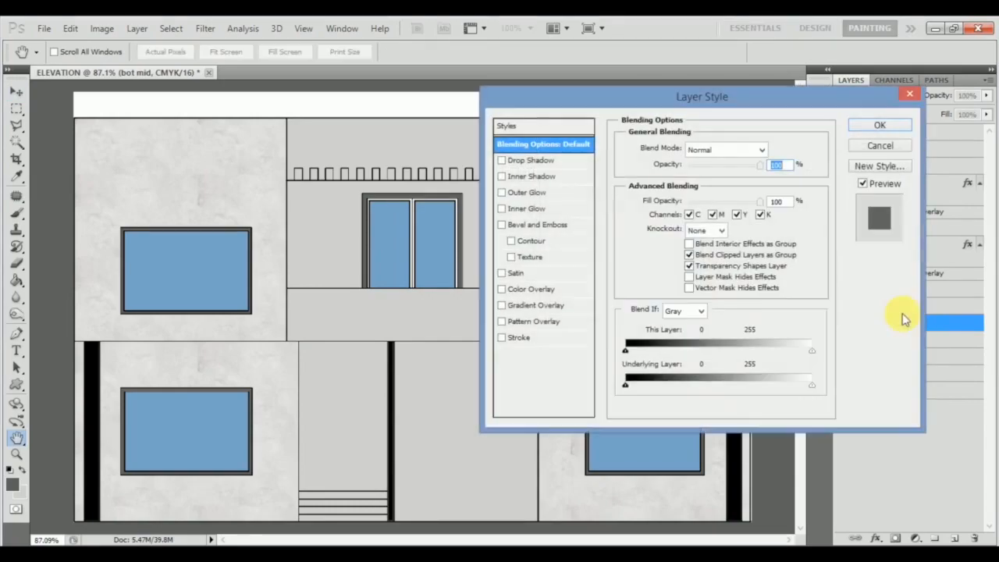
pyautogui.click(574, 323)
pyautogui.click(721, 200)
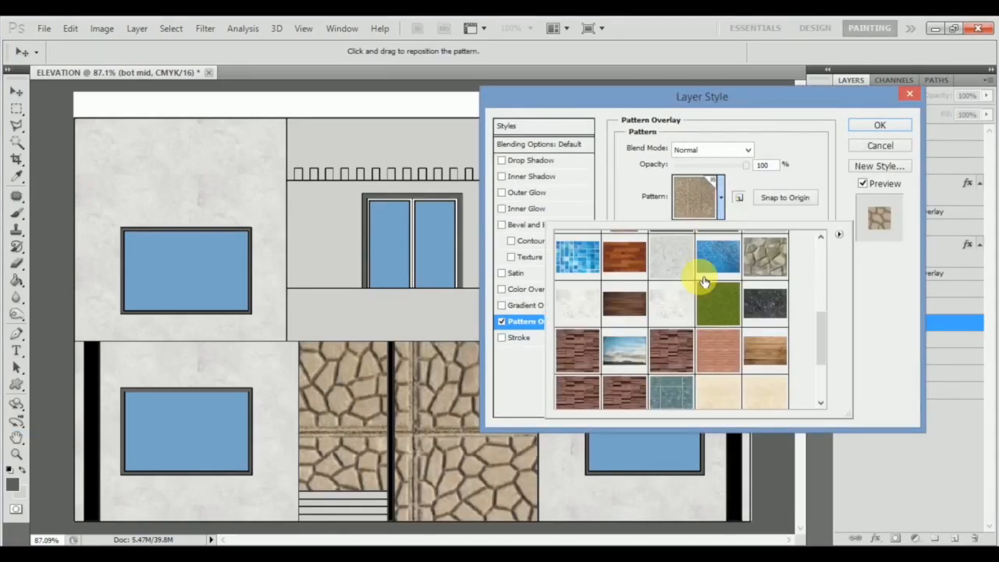
pyautogui.click(671, 348)
pyautogui.click(864, 389)
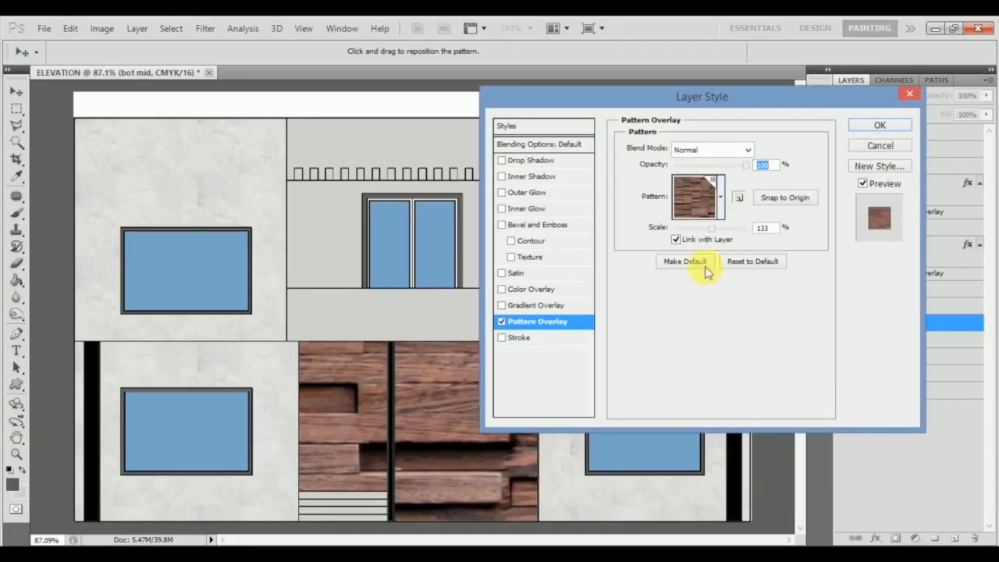
# Step: Set the bot mid layer's pattern scale to 21% and its opacity to about 60%, and apply the layer style
pyautogui.moveTo(701, 231); pyautogui.dragTo(684, 230)
pyautogui.moveTo(744, 165); pyautogui.dragTo(716, 166)
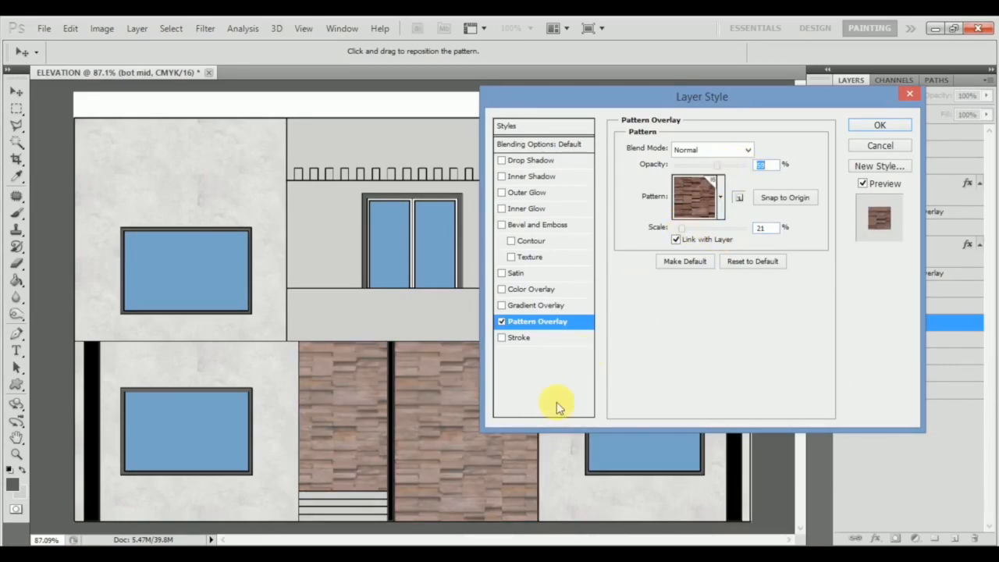
pyautogui.click(880, 125)
# Step: Copy the bot mid layer's style and paste it onto the top mid layer
pyautogui.rightClick(945, 336)
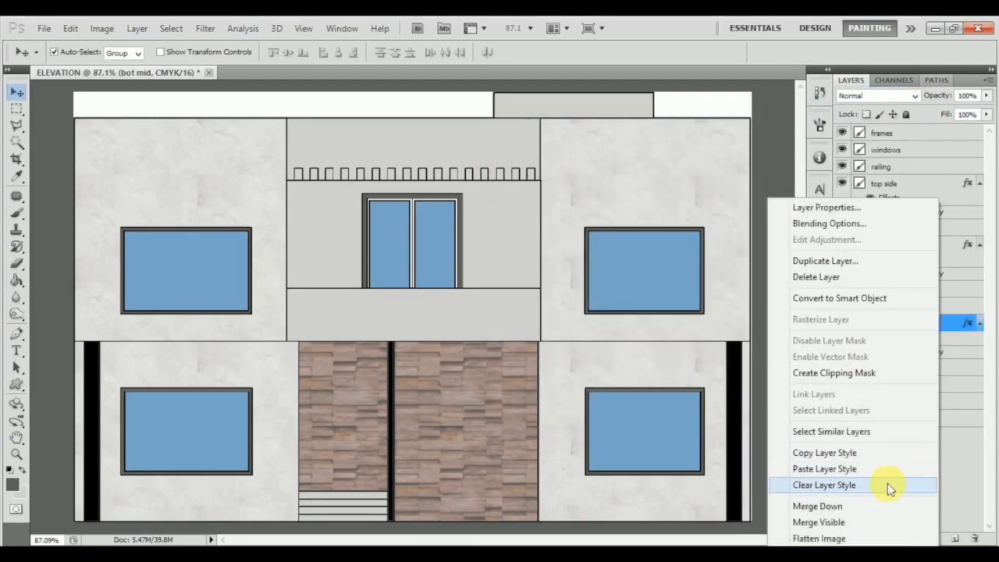
pyautogui.click(886, 452)
pyautogui.click(878, 306)
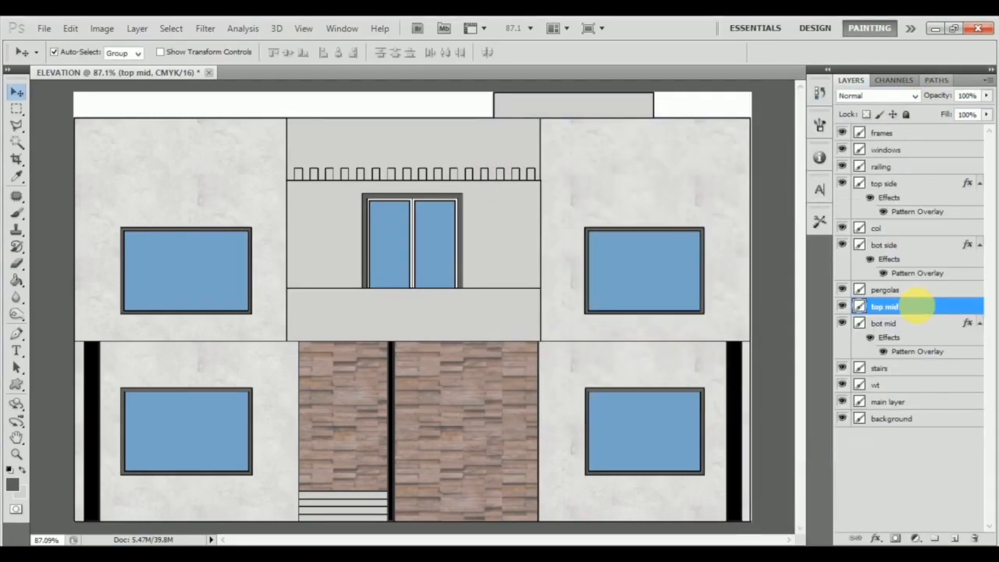
pyautogui.rightClick(914, 306)
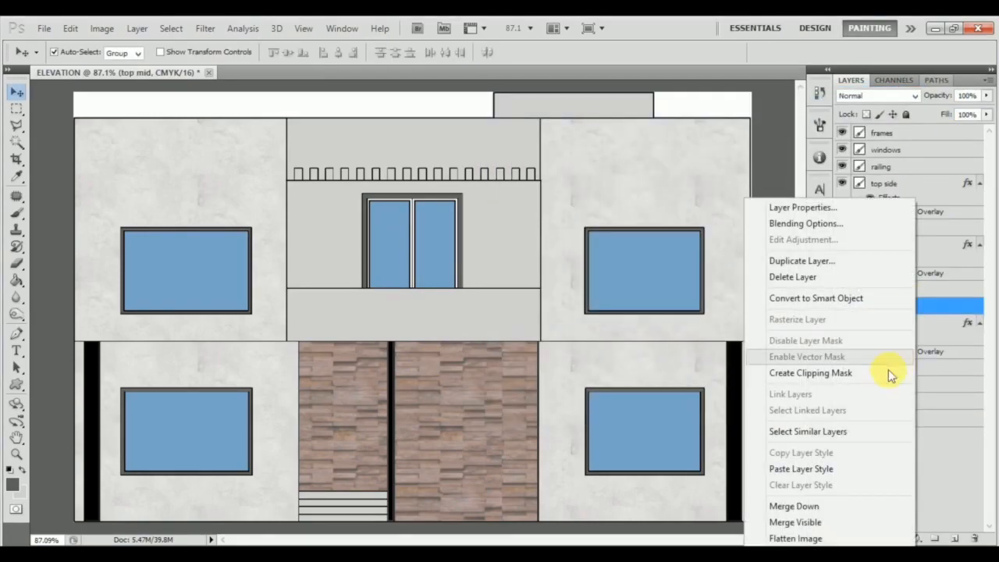
pyautogui.click(859, 467)
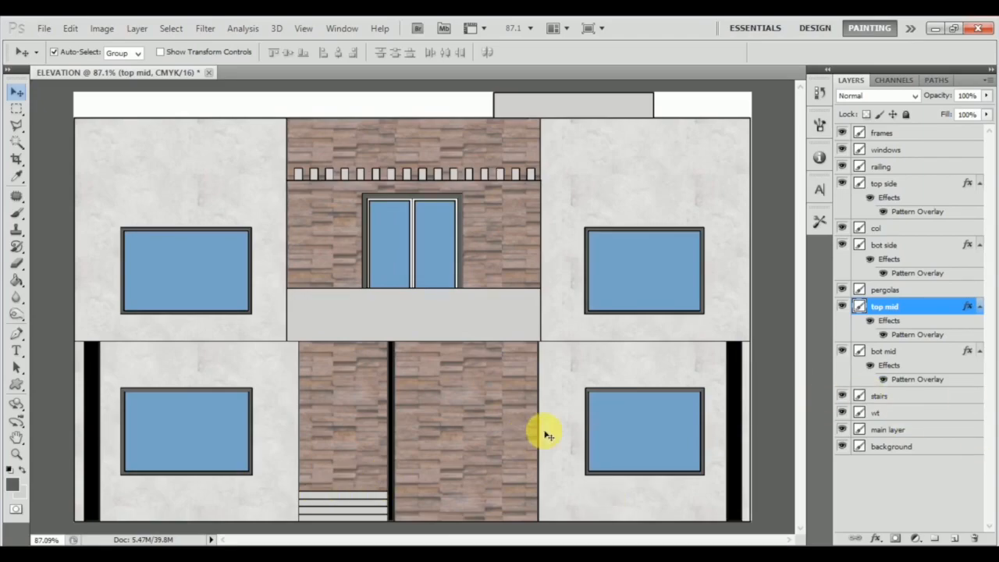
# Step: Copy the bot side layer's plaster style and paste it onto the stairs layer
pyautogui.click(617, 370)
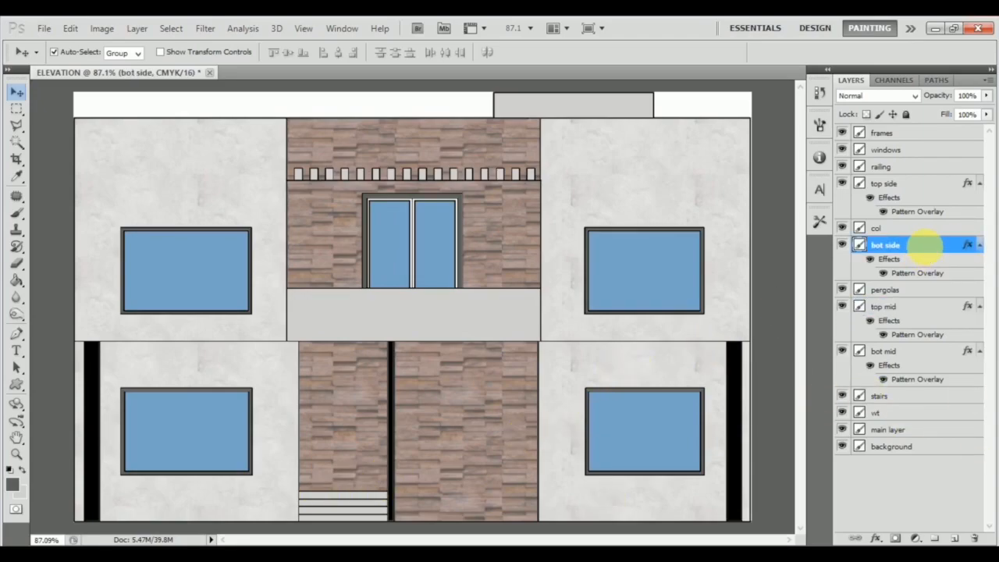
pyautogui.rightClick(925, 245)
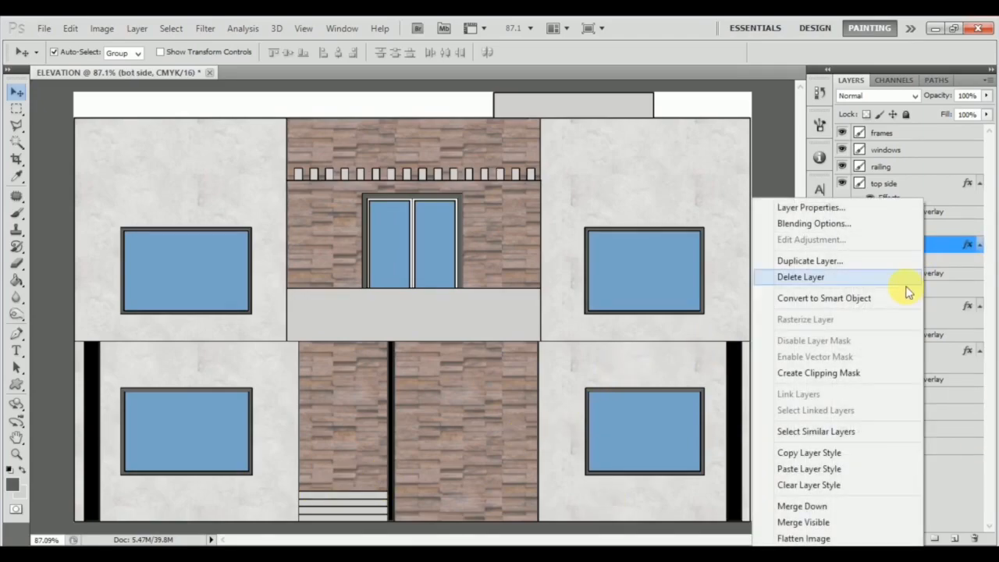
pyautogui.click(824, 459)
pyautogui.click(359, 500)
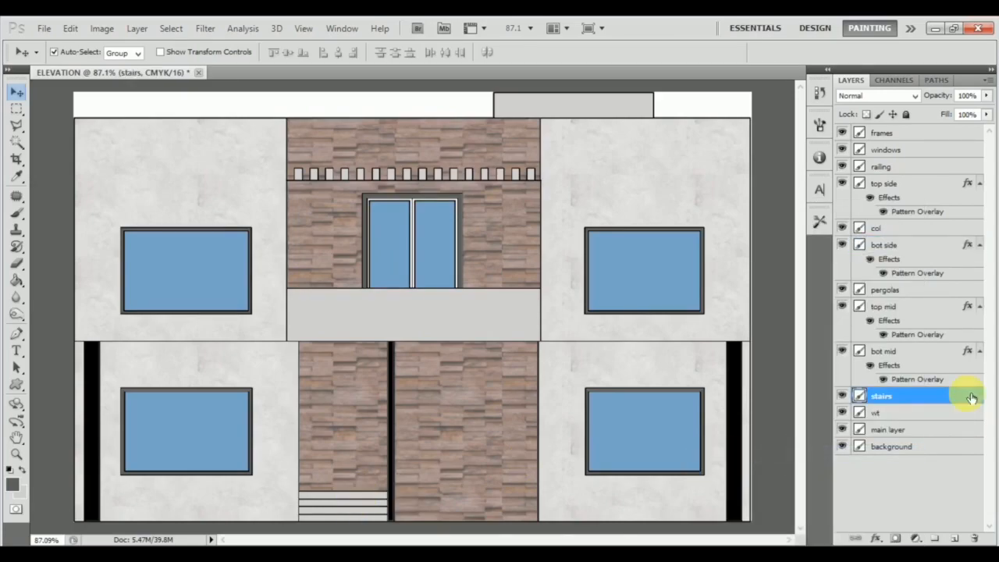
pyautogui.rightClick(925, 398)
pyautogui.click(946, 317)
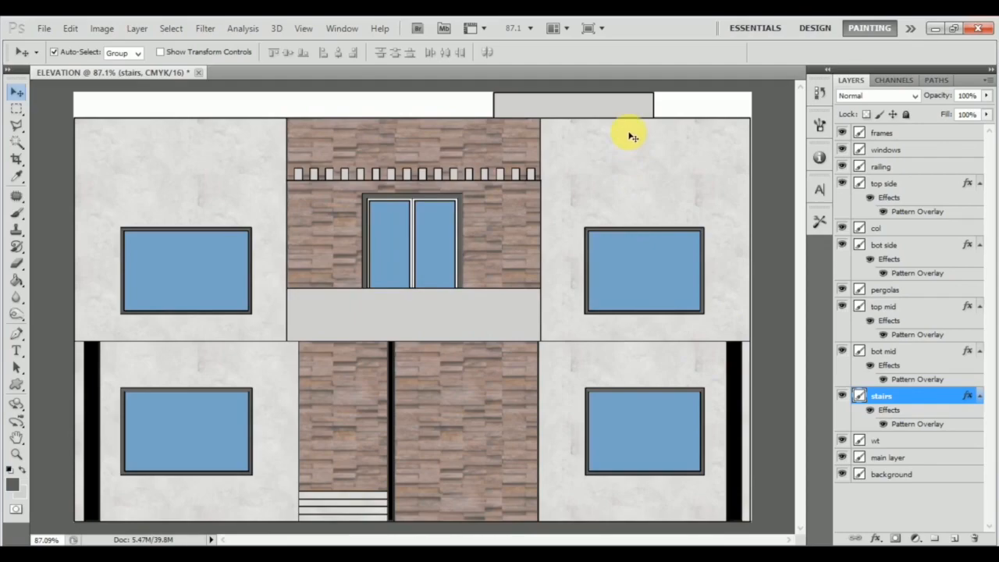
# Step: Paste the copied plaster style onto the wt layer, the block above the roof
pyautogui.click(637, 100)
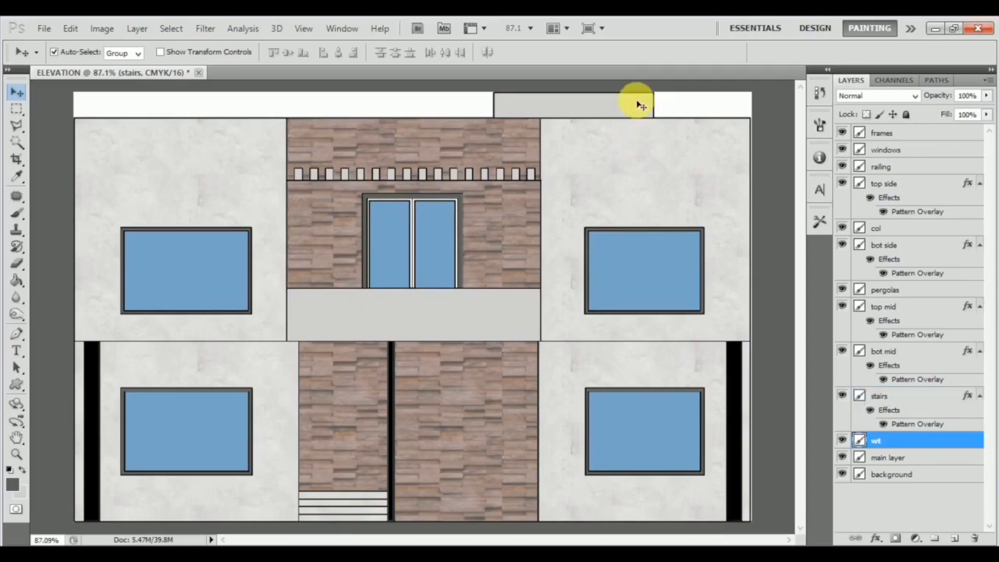
pyautogui.rightClick(930, 441)
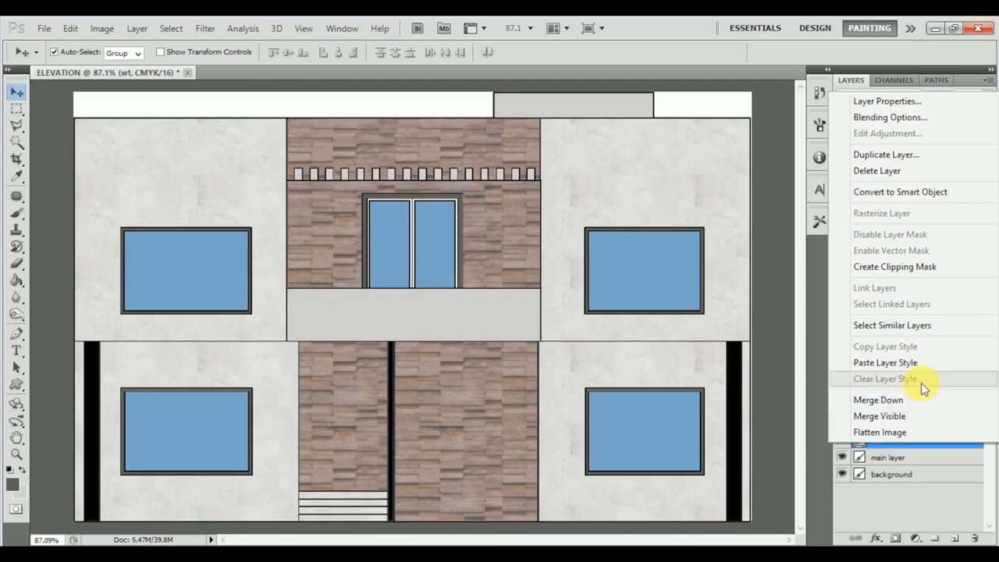
pyautogui.click(927, 364)
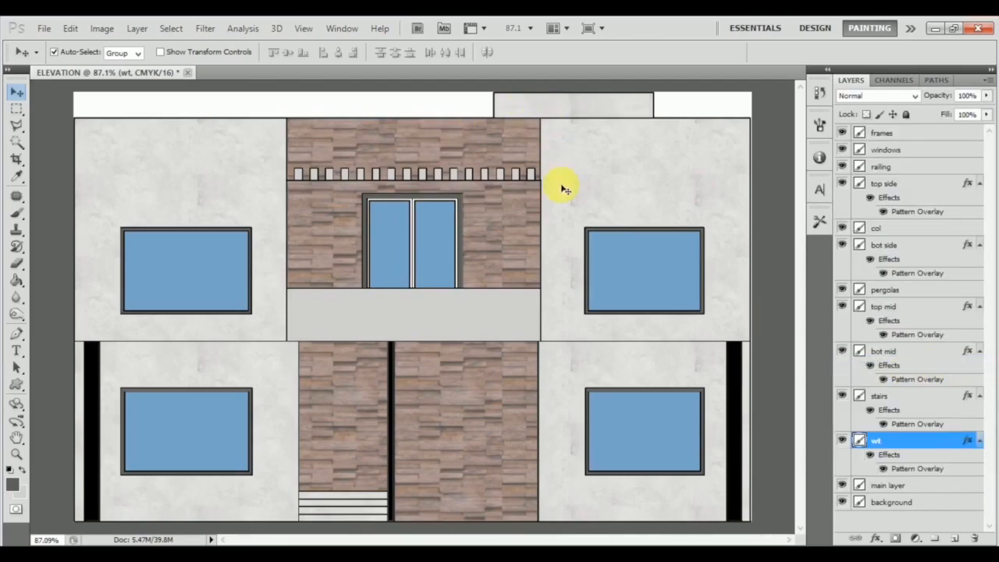
# Step: Lower the opacity of the wt layer's plaster pattern overlay to about 37%
pyautogui.doubleClick(929, 444)
pyautogui.click(563, 325)
pyautogui.moveTo(687, 92); pyautogui.dragTo(397, 213)
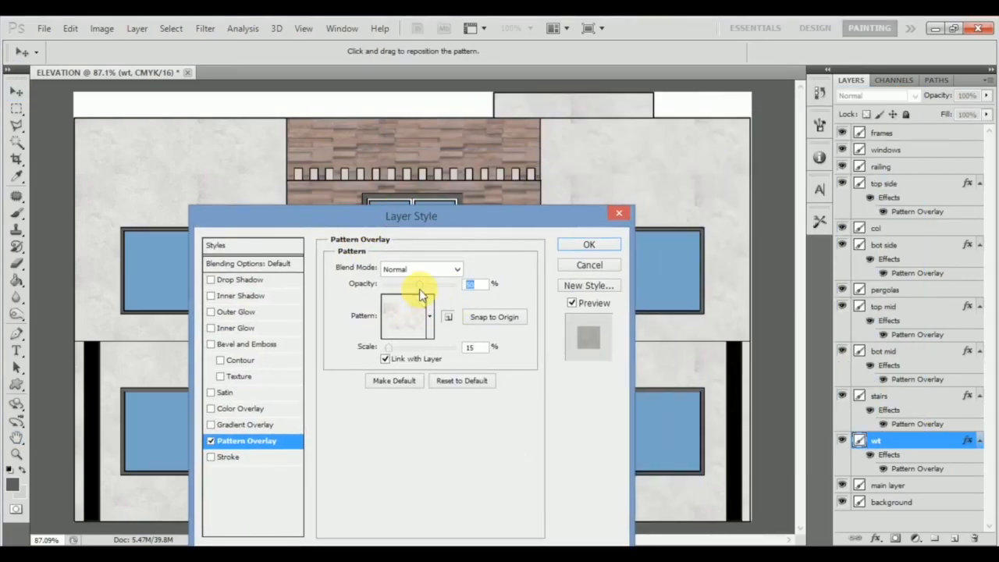
pyautogui.moveTo(420, 288); pyautogui.dragTo(396, 289)
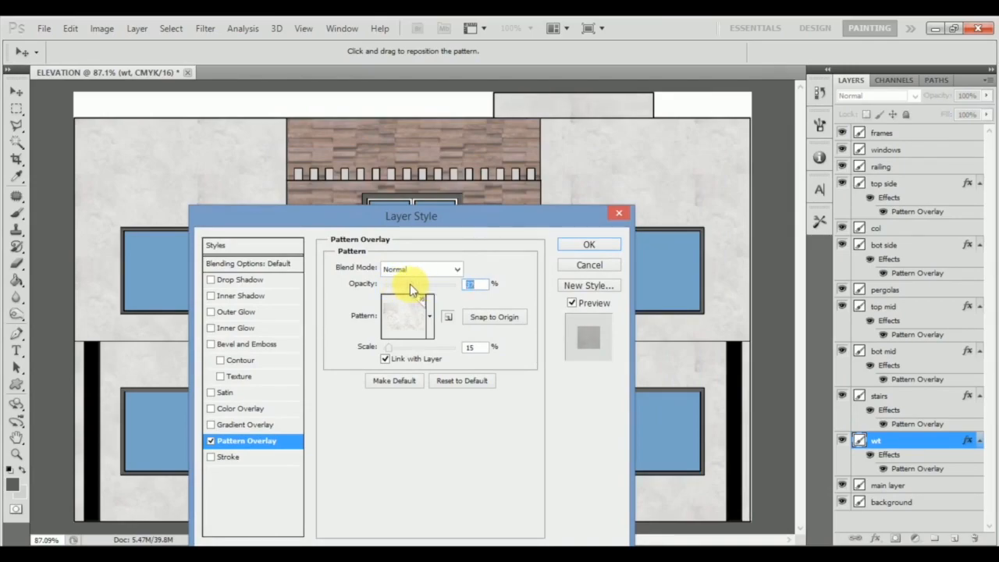
# Step: Add a dark grey Color Overlay at about 14% opacity to the wt layer and apply the layer style
pyautogui.click(269, 409)
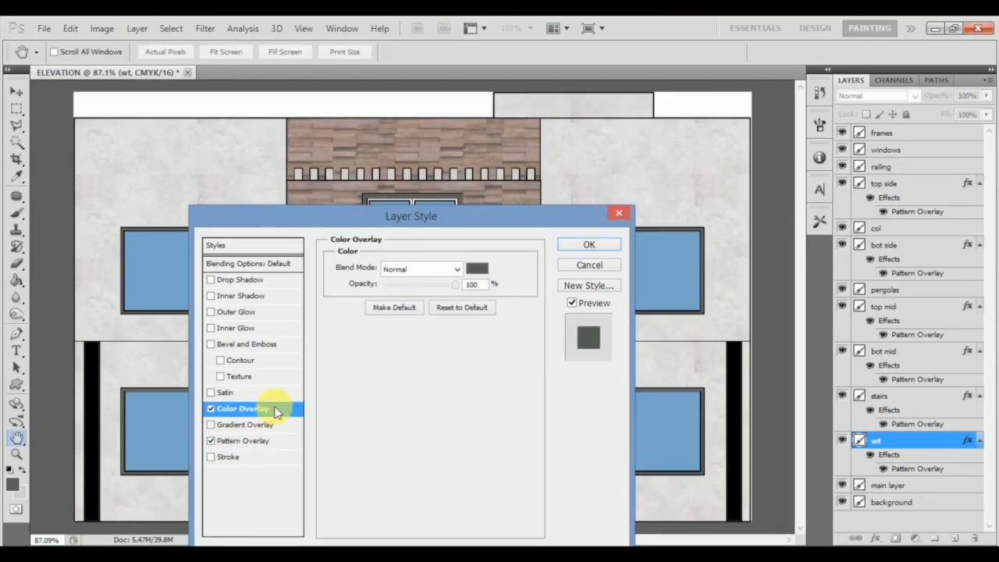
pyautogui.moveTo(444, 287); pyautogui.dragTo(394, 290)
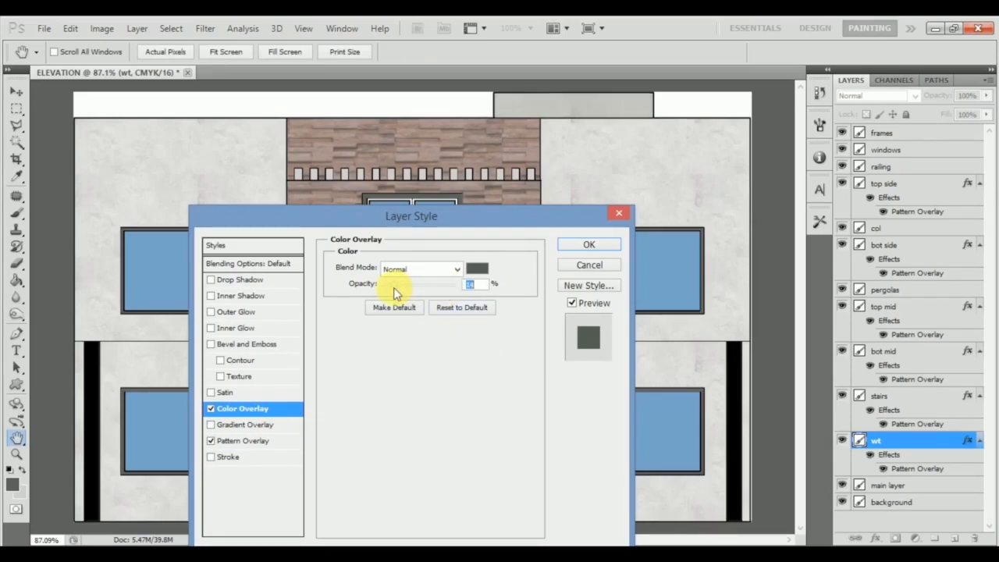
pyautogui.click(565, 246)
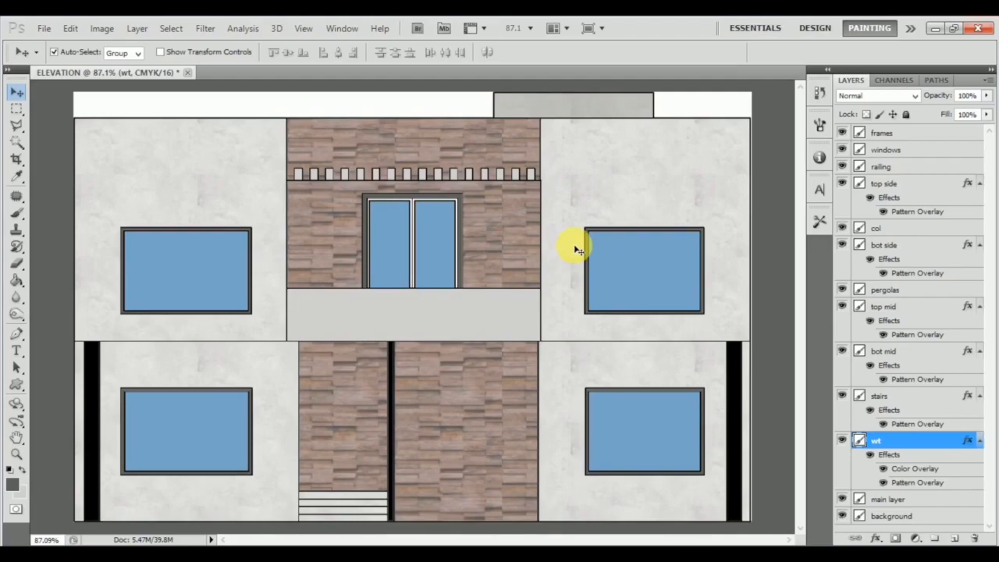
# Step: Add a black-to-white Gradient Overlay to the windows layer
pyautogui.click(653, 287)
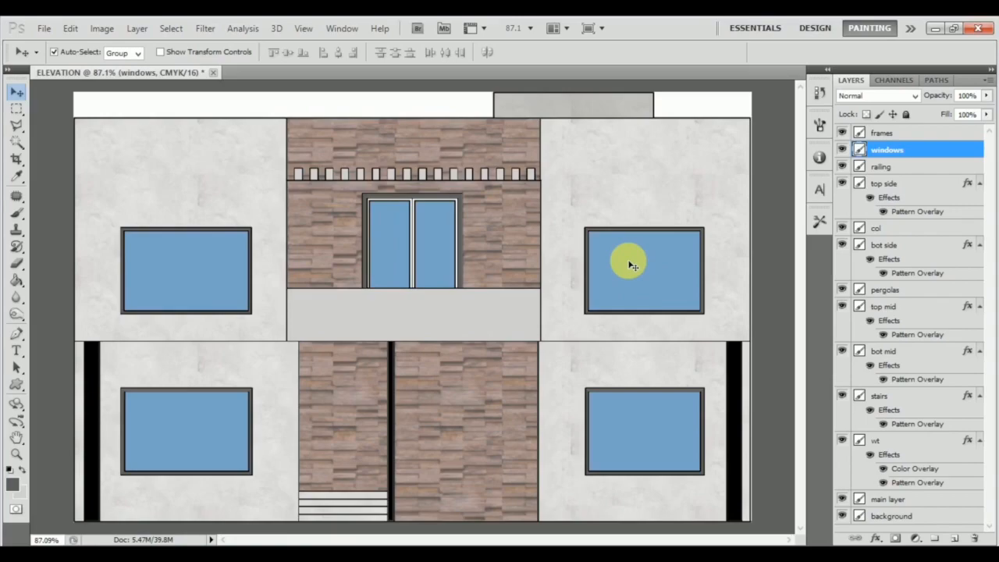
pyautogui.doubleClick(934, 154)
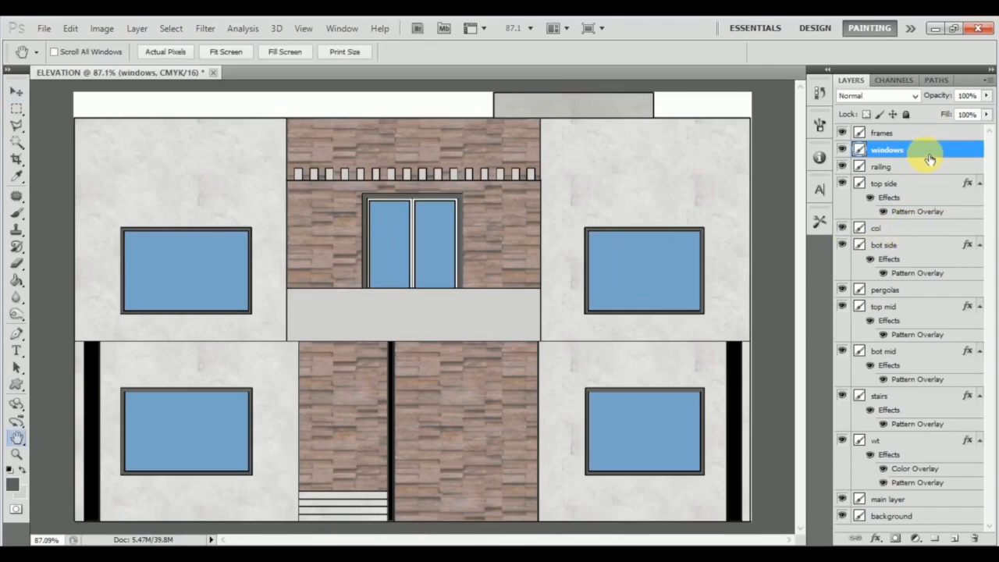
pyautogui.moveTo(449, 216); pyautogui.dragTo(810, 239)
pyautogui.click(591, 450)
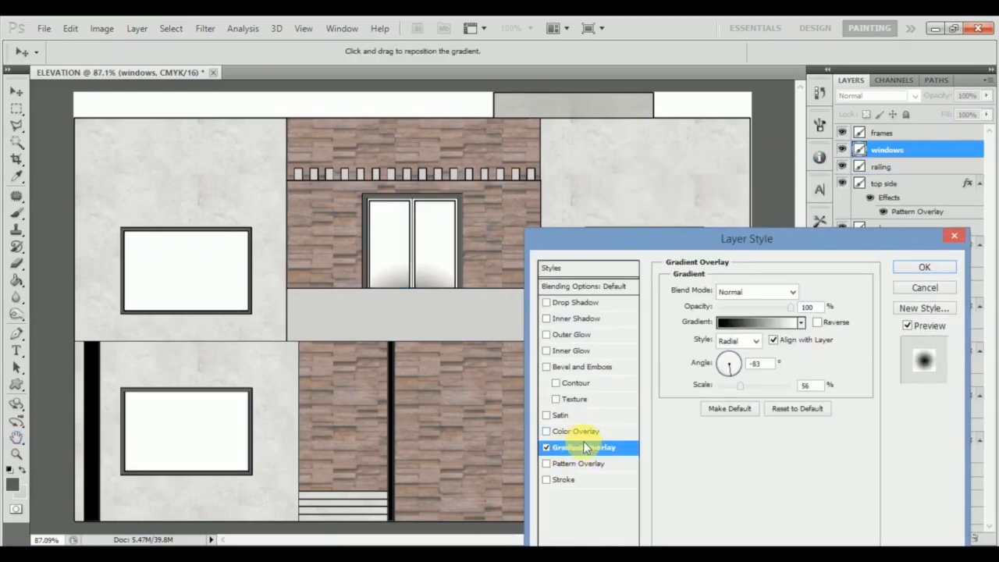
# Step: Try the Linear style on the windows' gradient, and the Radial style with the scale at 95%
pyautogui.moveTo(698, 242); pyautogui.dragTo(387, 347)
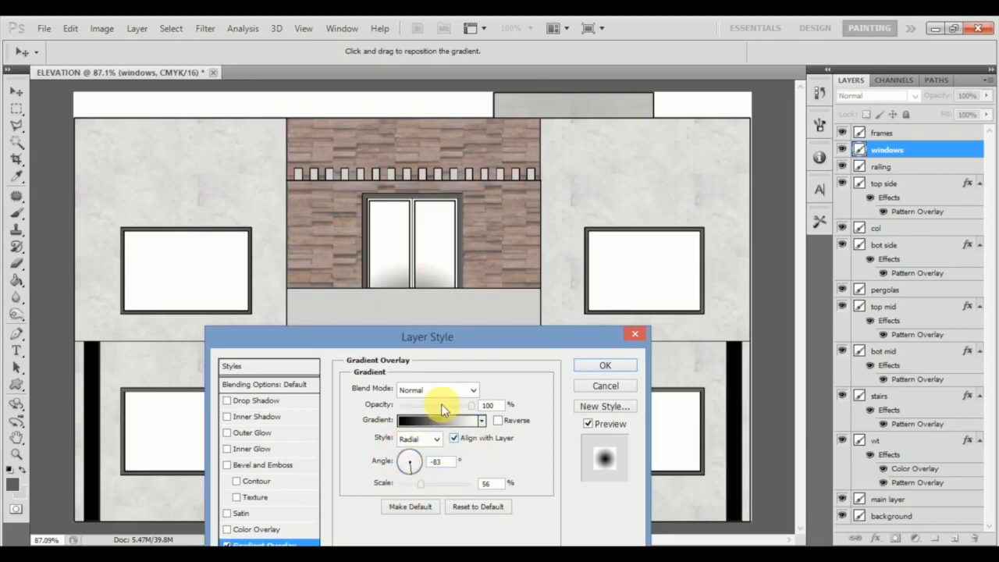
pyautogui.click(435, 440)
pyautogui.click(414, 442)
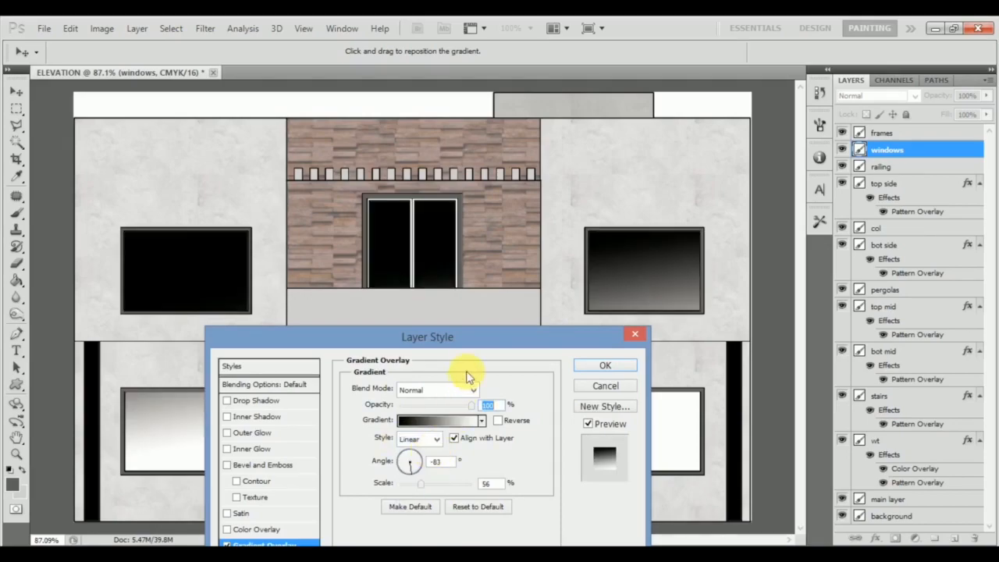
pyautogui.moveTo(453, 336); pyautogui.dragTo(827, 342)
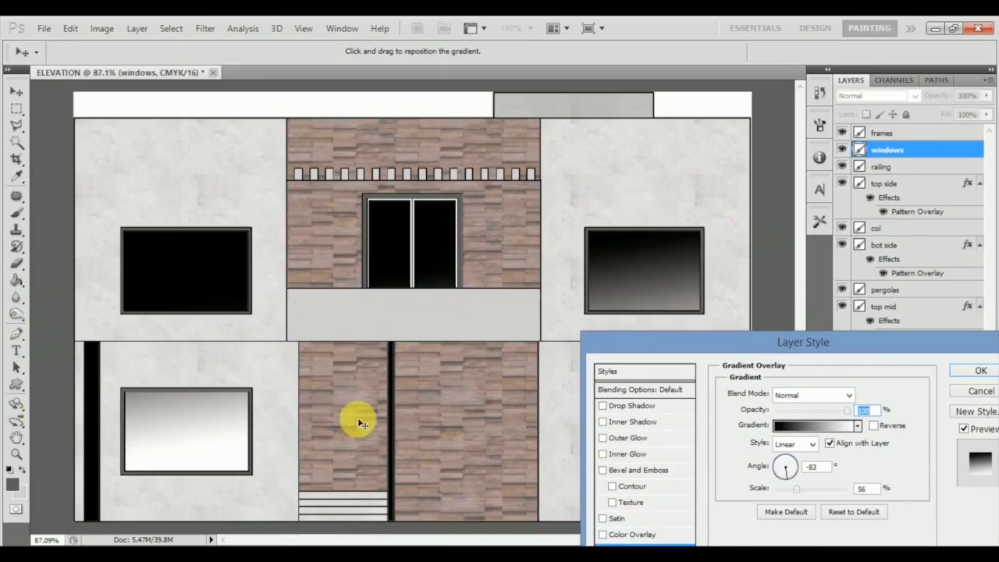
pyautogui.click(813, 444)
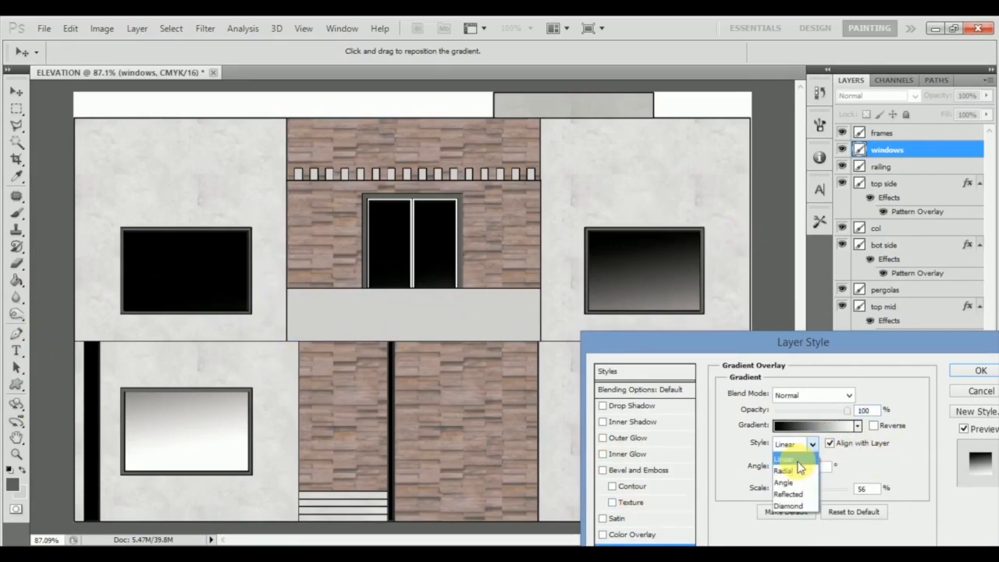
pyautogui.click(796, 465)
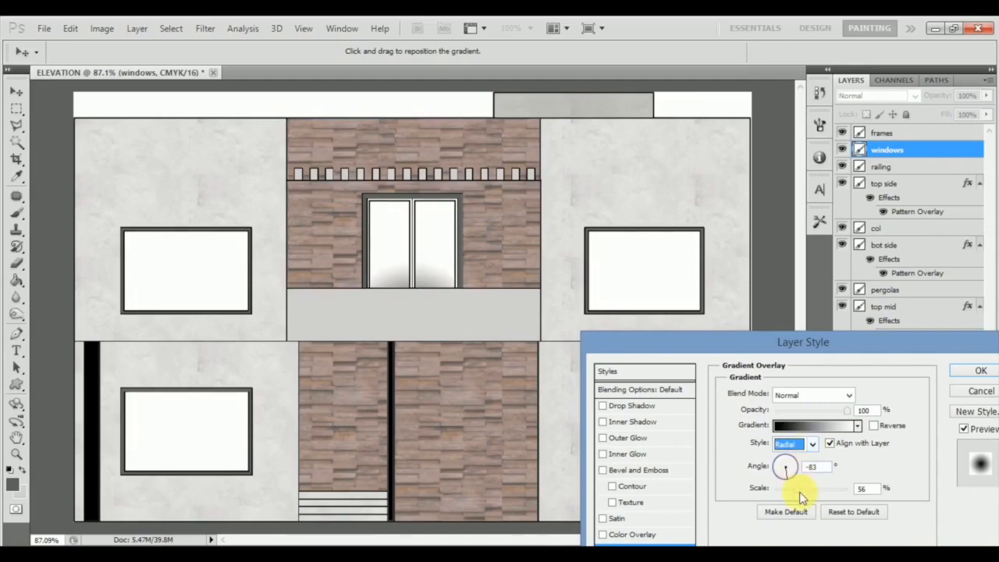
pyautogui.moveTo(799, 488); pyautogui.dragTo(819, 487)
# Step: Try the Angle style on the windows' gradient with the angle turned to -149°
pyautogui.click(814, 445)
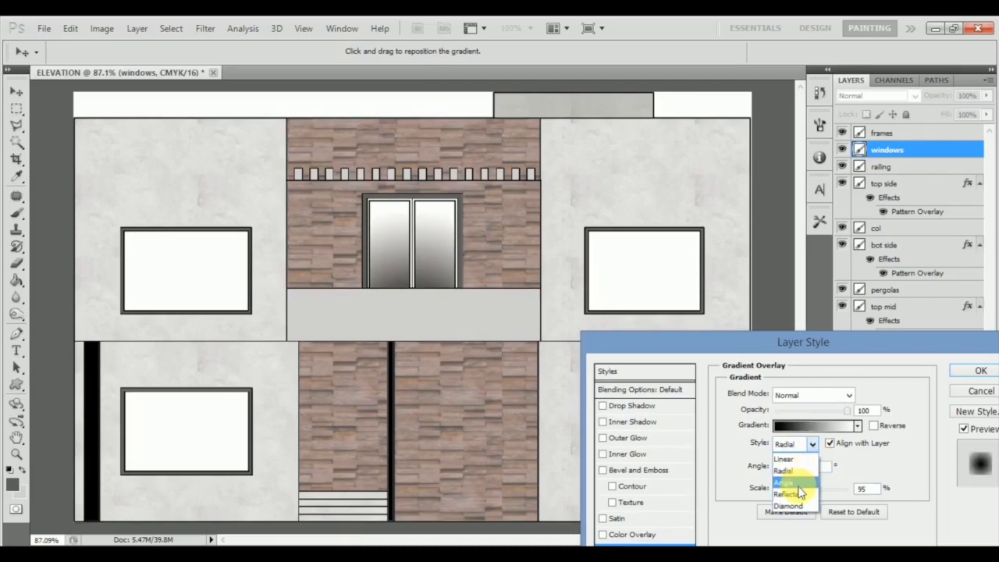
pyautogui.click(797, 474)
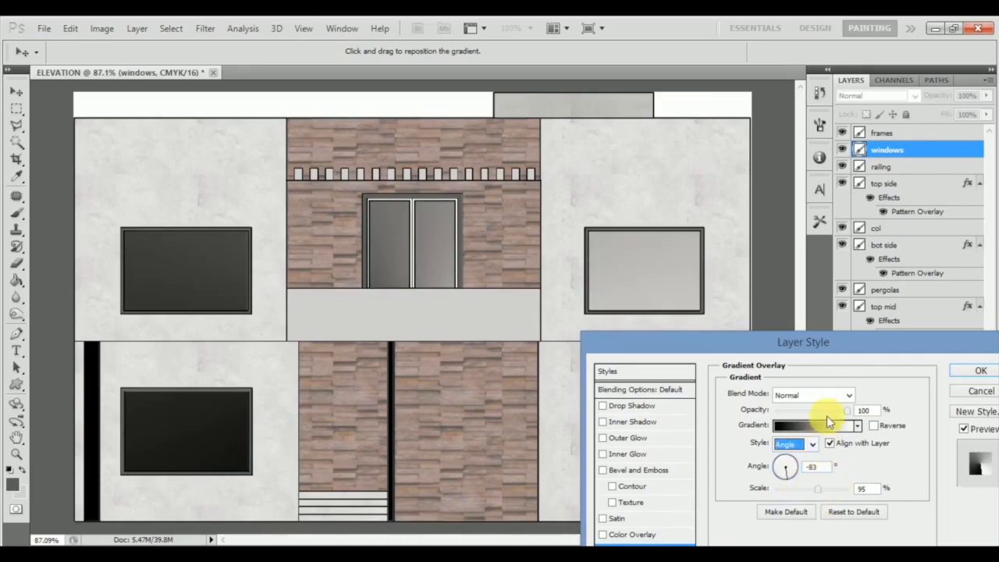
pyautogui.click(799, 474)
pyautogui.moveTo(798, 474); pyautogui.dragTo(761, 484)
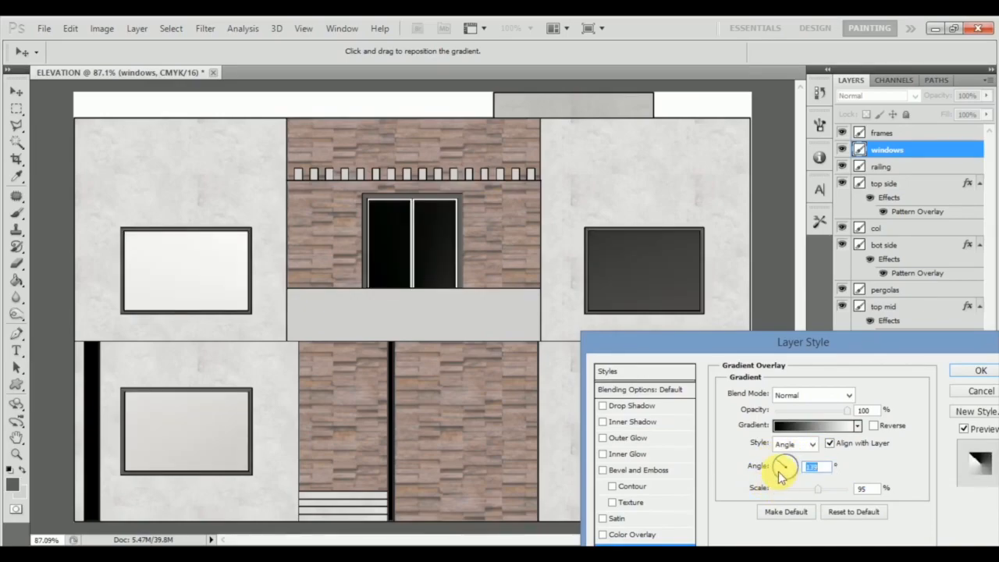
pyautogui.click(779, 471)
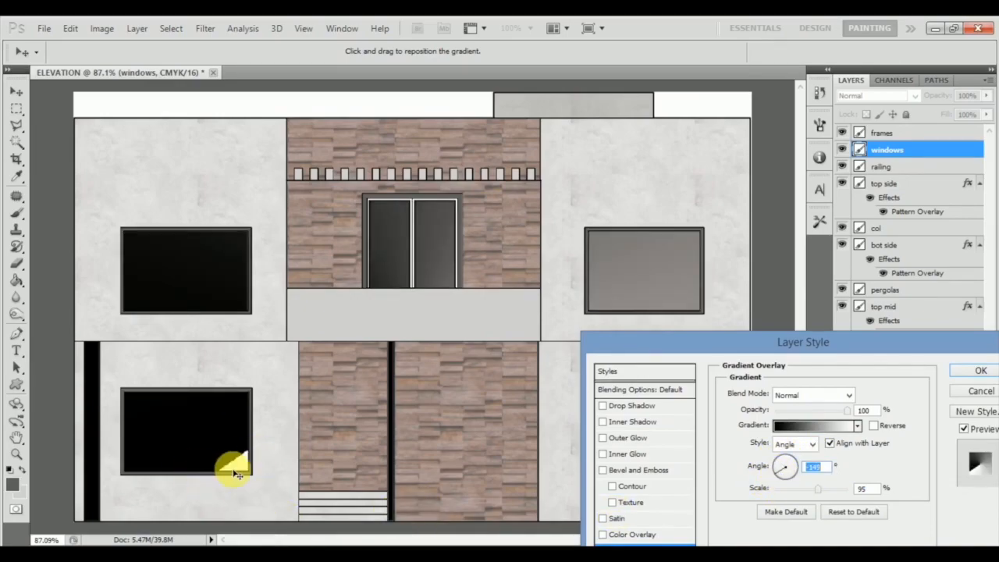
# Step: Try the Reflected style on the windows' gradient, and the Diamond style with the scale at 150%
pyautogui.click(811, 444)
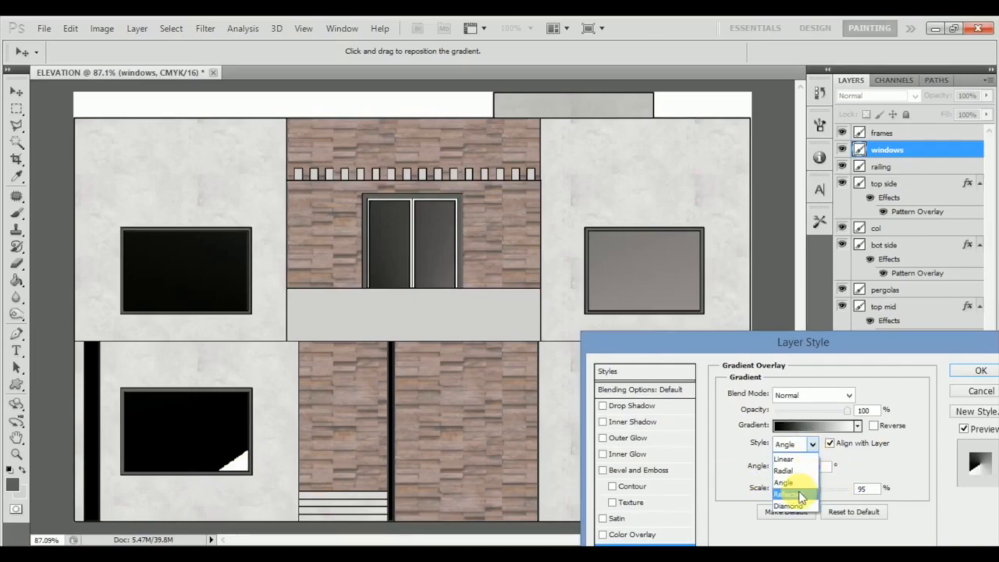
pyautogui.click(801, 497)
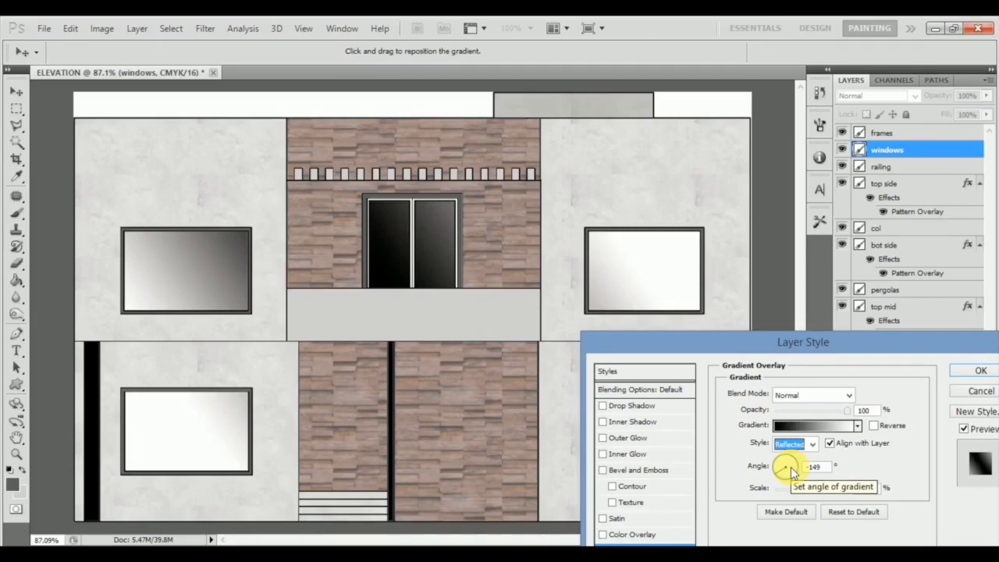
pyautogui.click(812, 443)
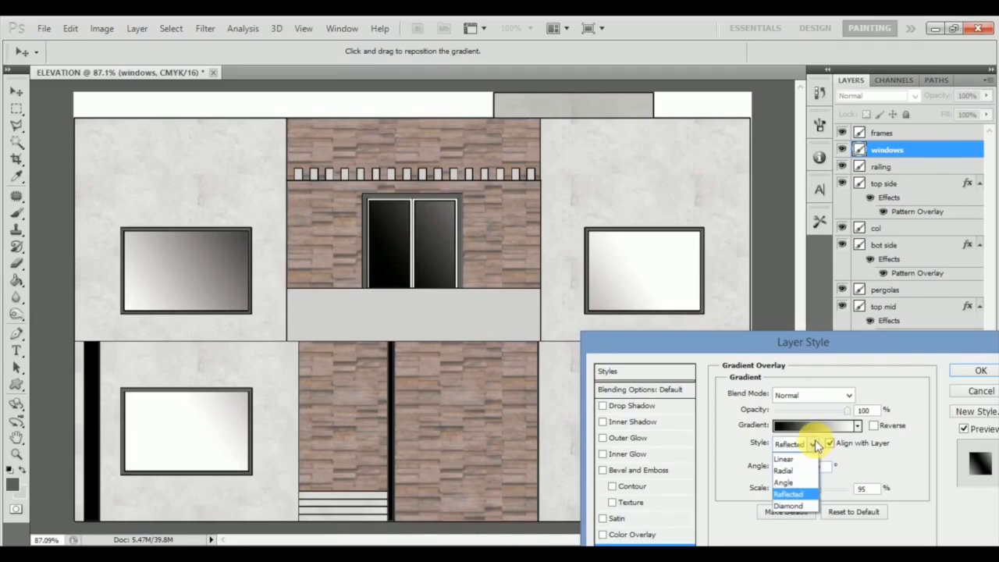
pyautogui.click(778, 507)
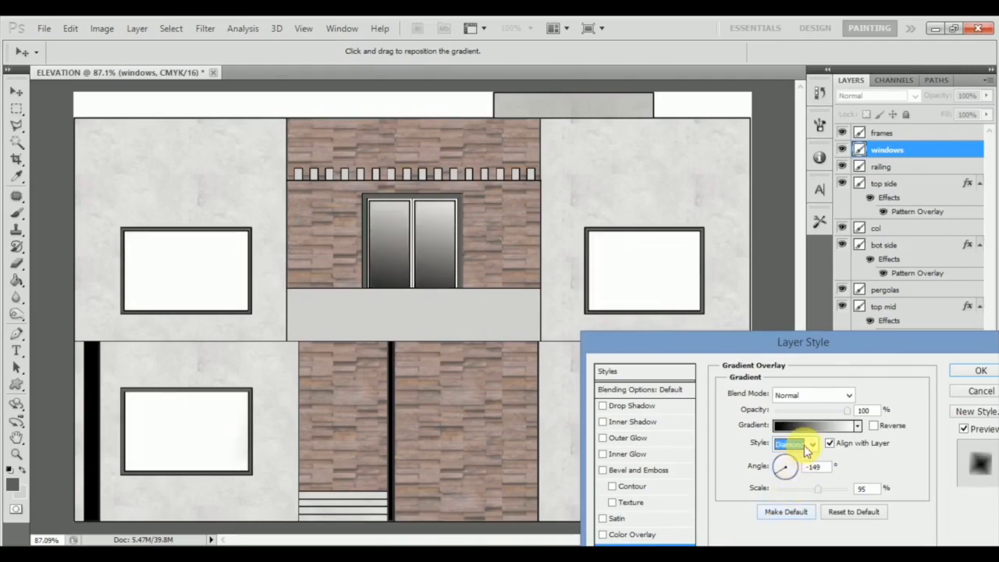
pyautogui.moveTo(825, 489); pyautogui.dragTo(864, 501)
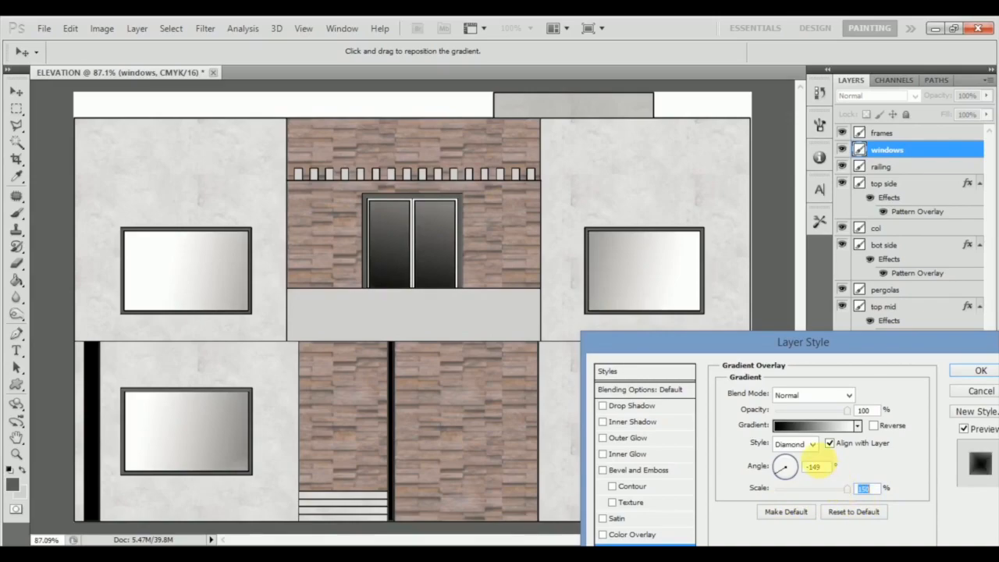
# Step: Try the Reflected, Angle and Radial styles on the windows' gradient at 150% scale
pyautogui.moveTo(802, 336); pyautogui.dragTo(595, 136)
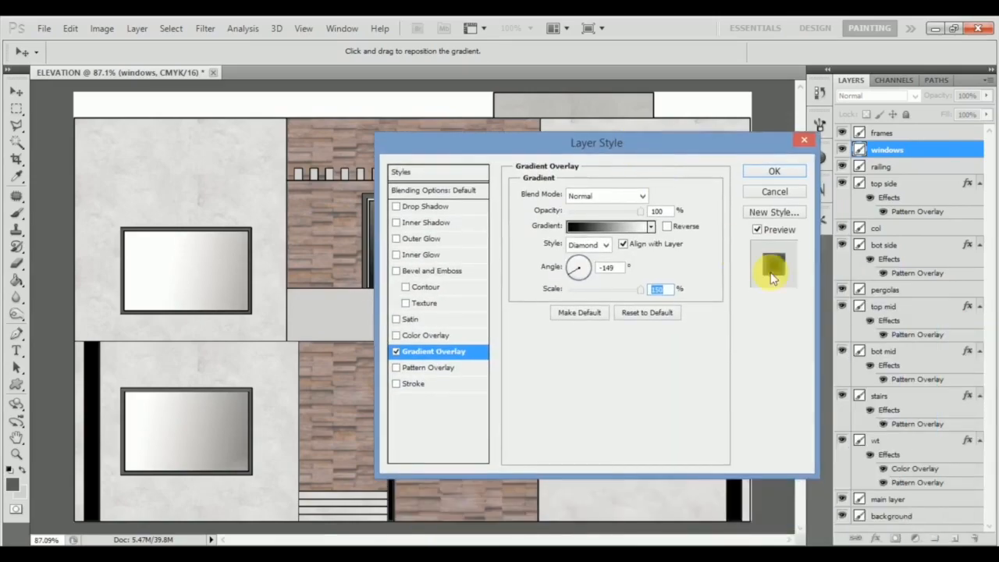
pyautogui.click(607, 245)
pyautogui.click(586, 287)
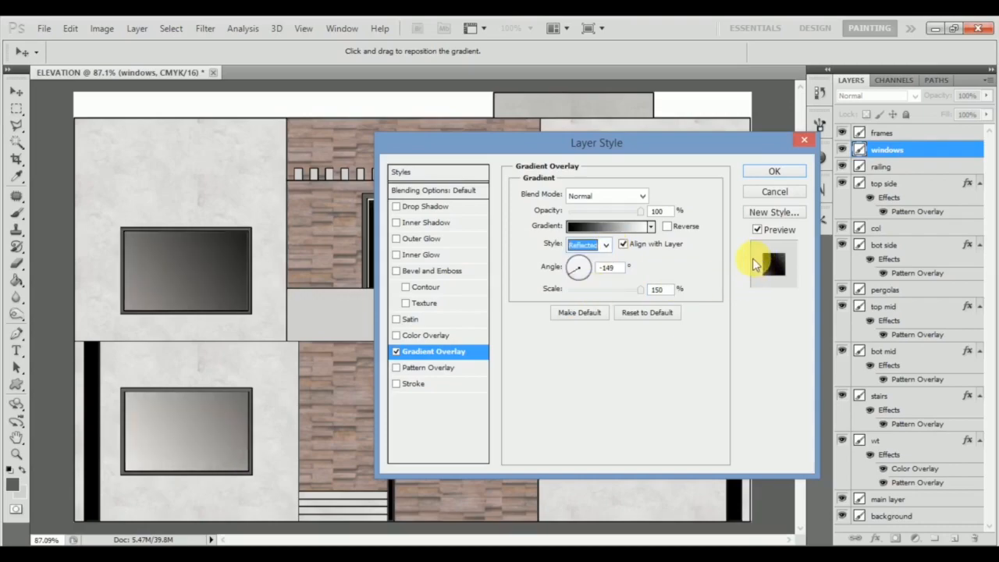
pyautogui.click(606, 245)
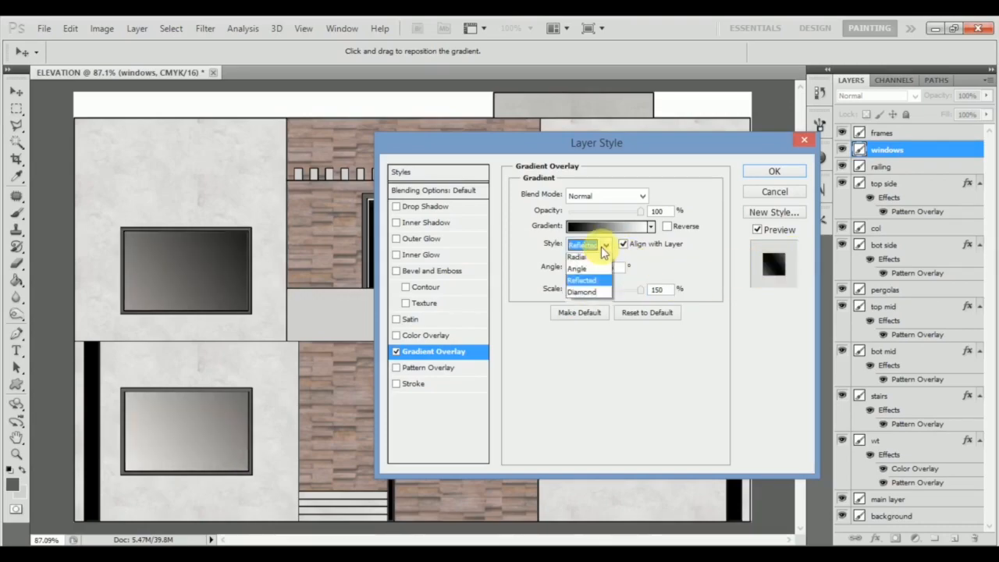
pyautogui.click(590, 283)
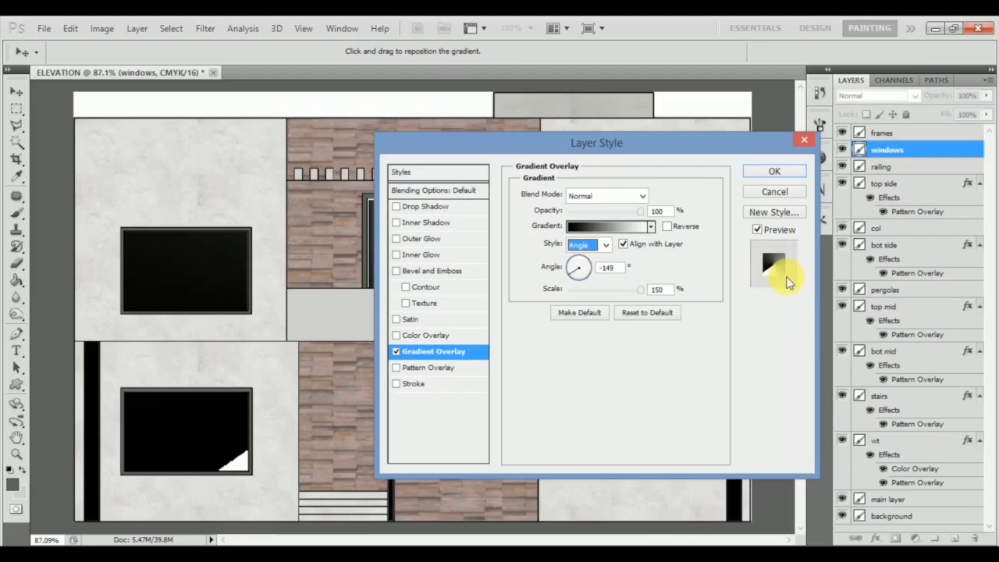
pyautogui.click(606, 245)
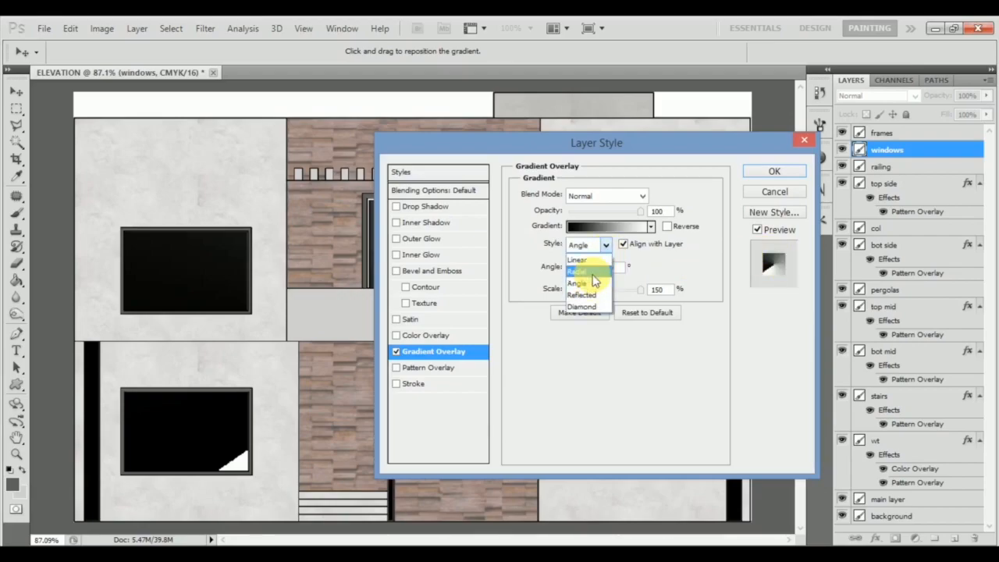
pyautogui.click(598, 272)
# Step: Set the windows' gradient to the Linear style with a scale of 130% and an angle of -82°
pyautogui.click(608, 247)
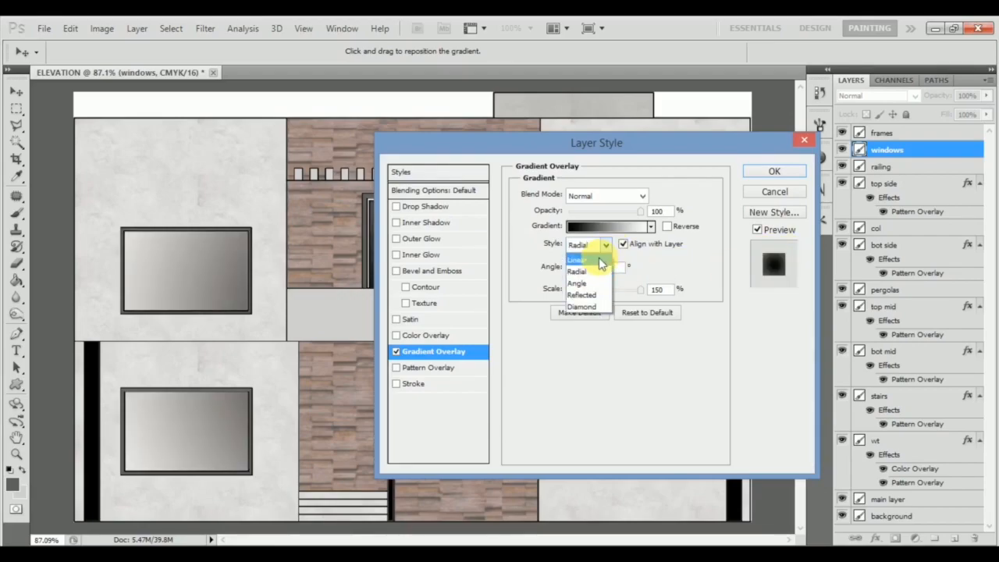
pyautogui.click(590, 257)
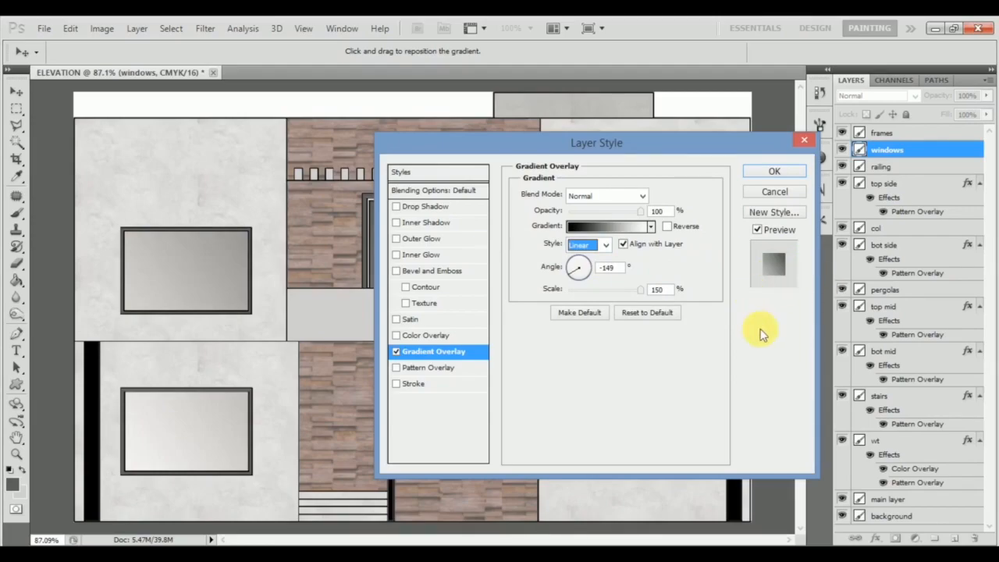
pyautogui.moveTo(635, 293)
pyautogui.mouseDown()
pyautogui.moveTo(588, 298)
pyautogui.moveTo(629, 290)
pyautogui.mouseUp()
pyautogui.moveTo(692, 150); pyautogui.dragTo(873, 248)
pyautogui.click(761, 360)
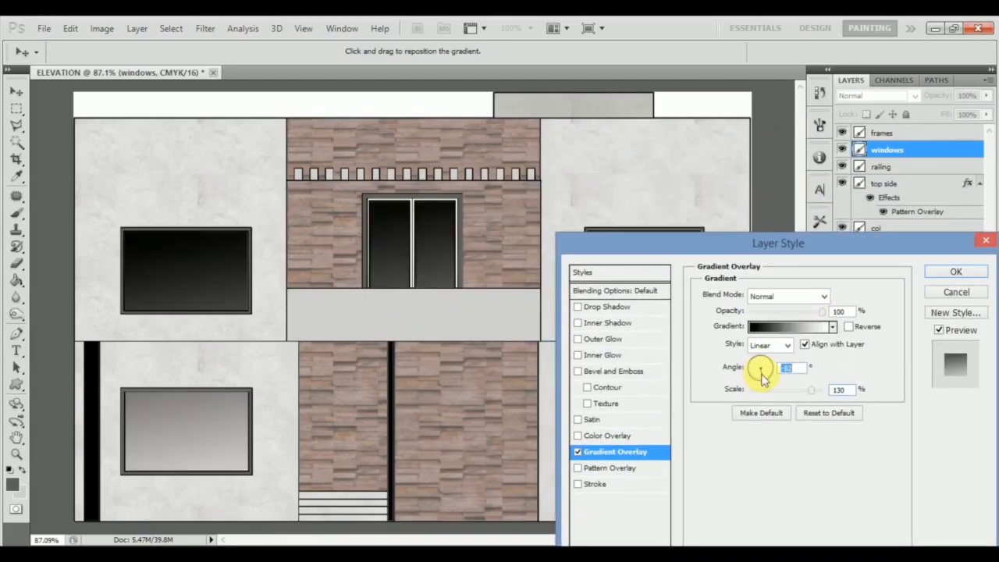
# Step: Set the windows' gradient opacity to 46% and its scale to about 93%, and apply the layer style
pyautogui.moveTo(813, 314); pyautogui.dragTo(783, 312)
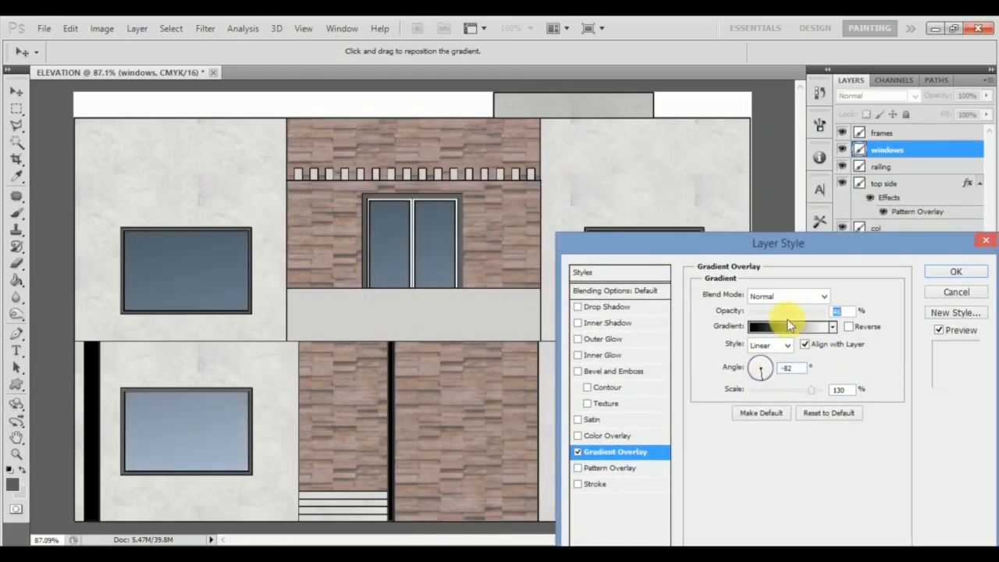
pyautogui.moveTo(812, 390); pyautogui.dragTo(792, 391)
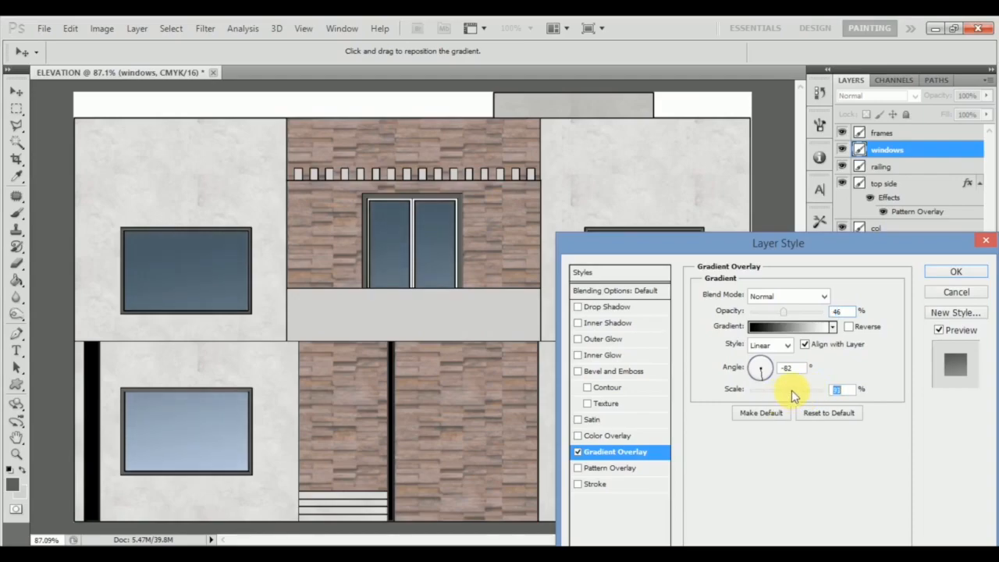
pyautogui.moveTo(882, 245); pyautogui.dragTo(798, 363)
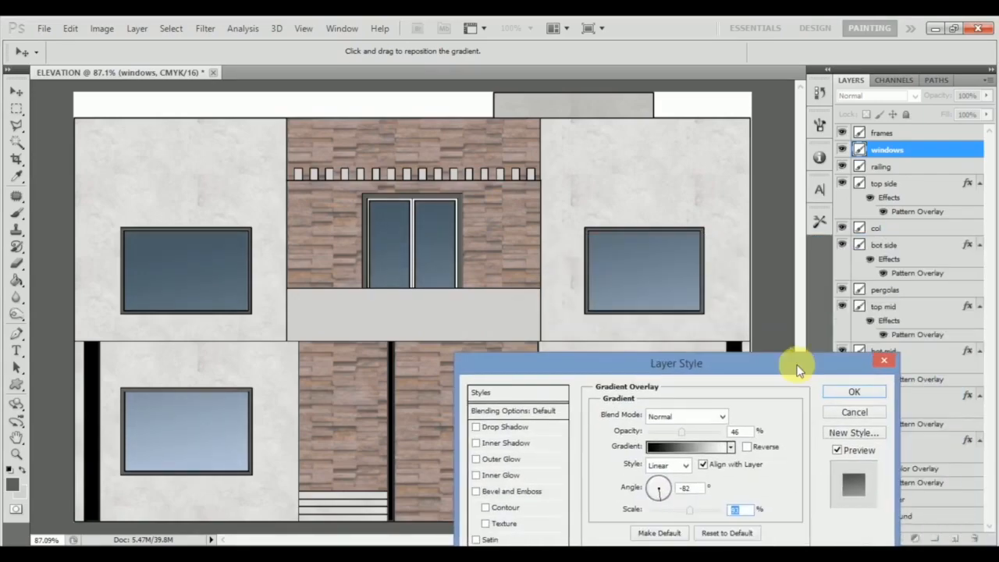
pyautogui.click(882, 390)
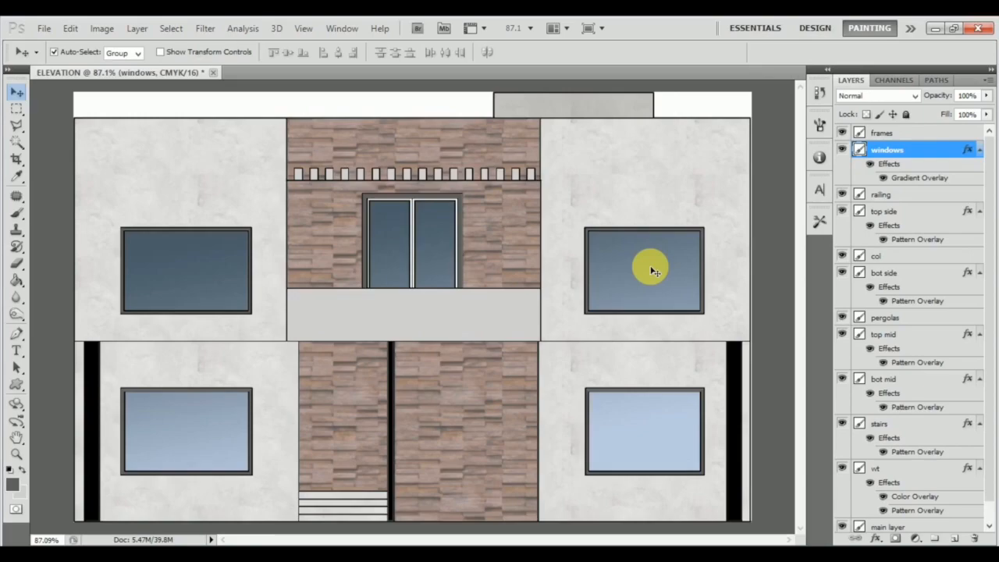
# Step: Add a gradient overlay to the railing layer using the Linear style
pyautogui.click(473, 306)
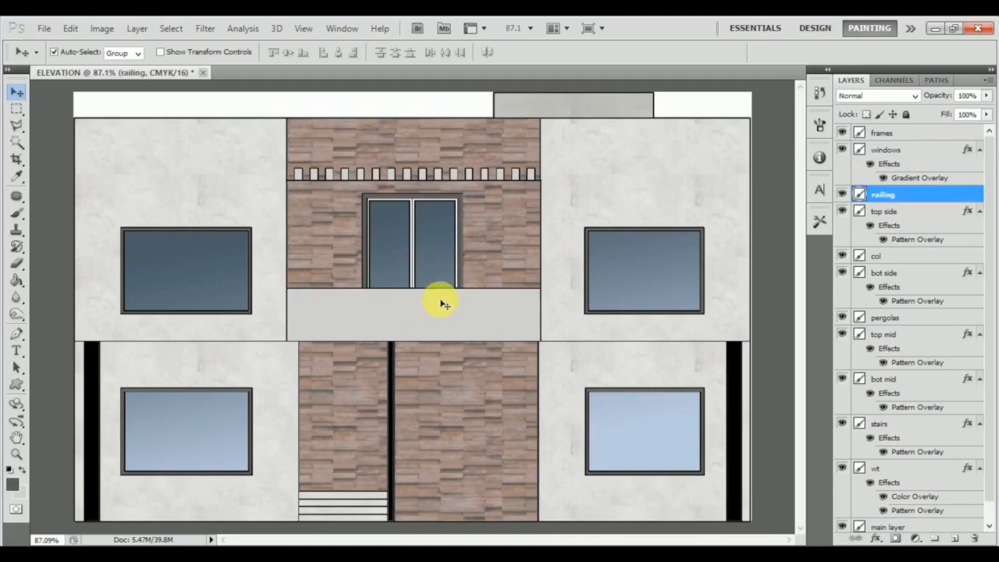
pyautogui.doubleClick(942, 196)
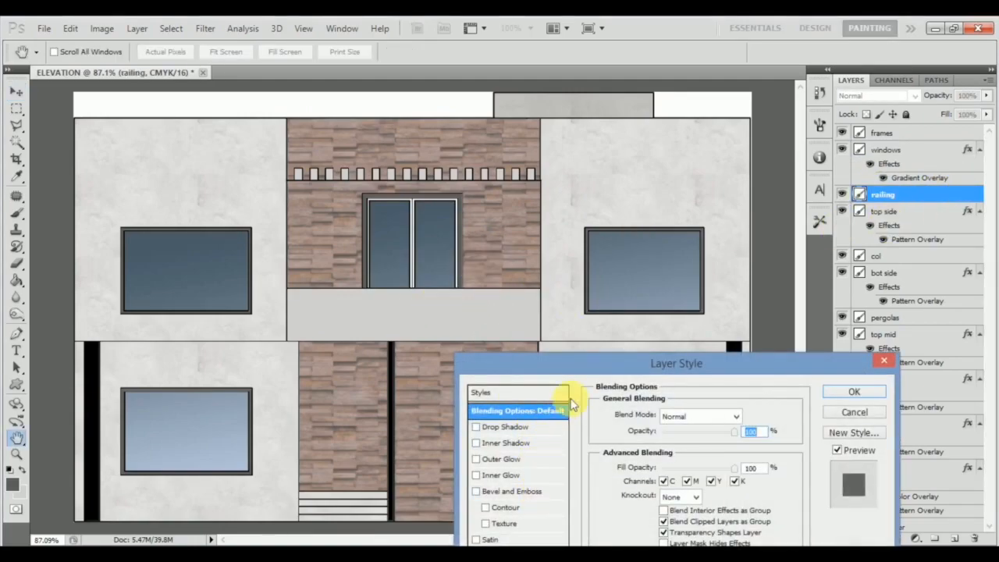
pyautogui.moveTo(599, 362); pyautogui.dragTo(742, 165)
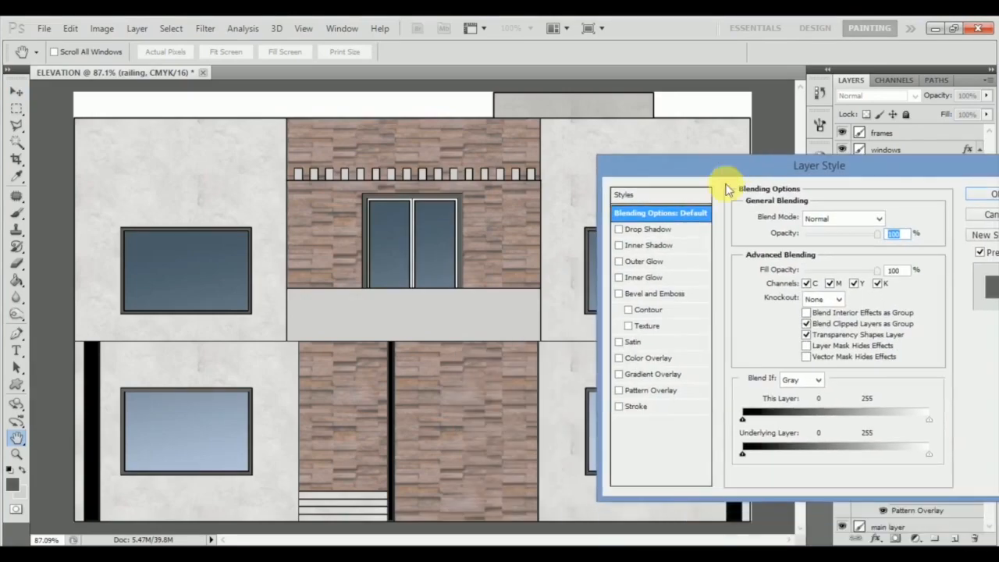
pyautogui.click(683, 375)
pyautogui.click(816, 267)
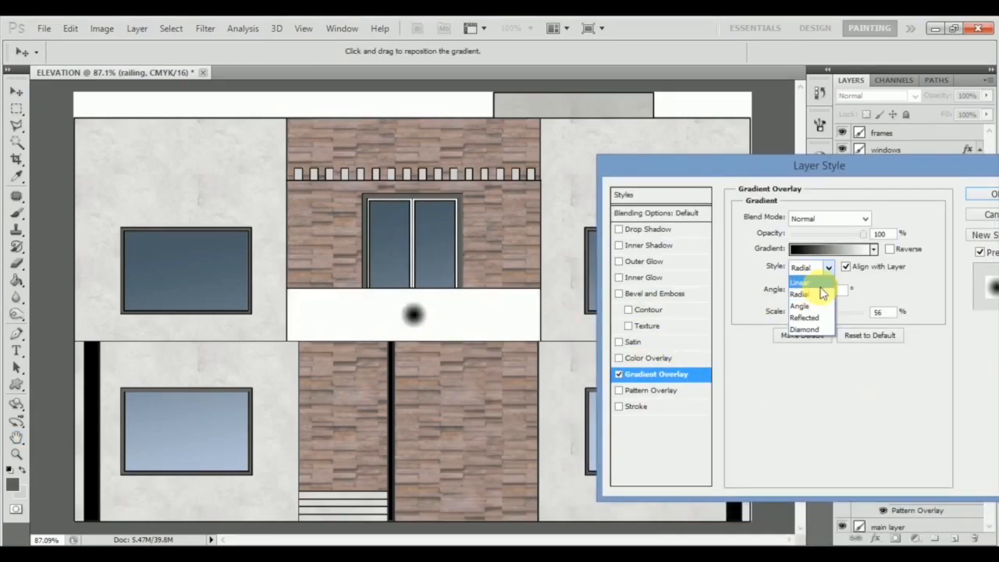
pyautogui.click(804, 281)
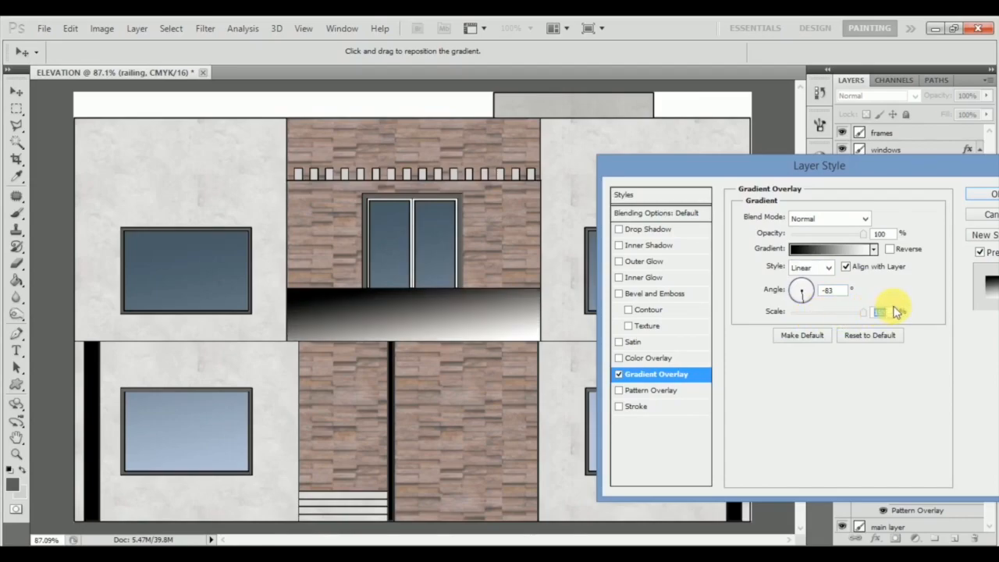
# Step: Set the railing's gradient to an angle of -80°, a scale of 150% and an opacity of 47%, and apply the layer style
pyautogui.click(812, 295)
pyautogui.moveTo(811, 295)
pyautogui.mouseDown()
pyautogui.moveTo(808, 306)
pyautogui.moveTo(801, 300)
pyautogui.mouseUp()
pyautogui.moveTo(859, 313); pyautogui.dragTo(914, 306)
pyautogui.moveTo(862, 235); pyautogui.dragTo(826, 237)
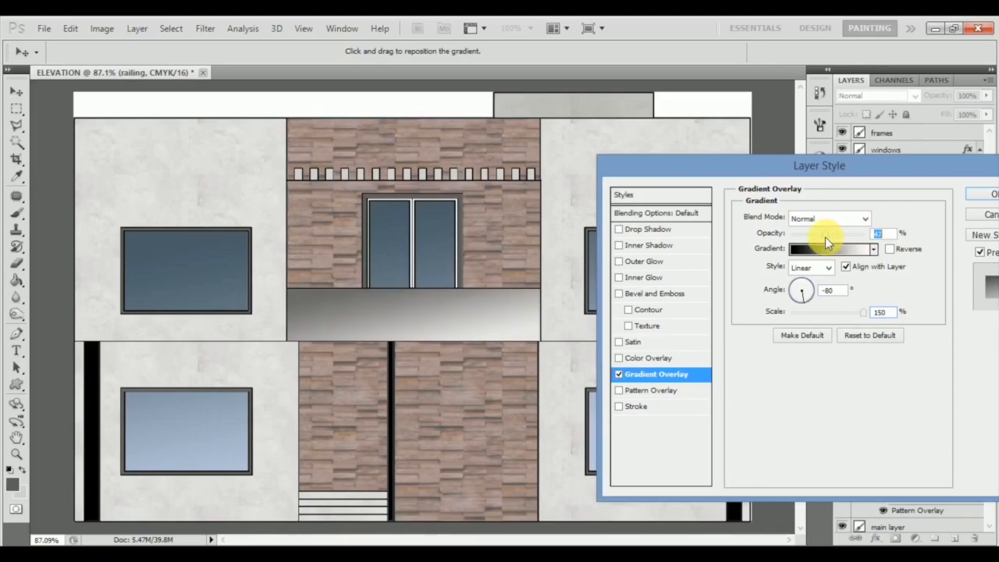
pyautogui.moveTo(810, 168); pyautogui.dragTo(695, 172)
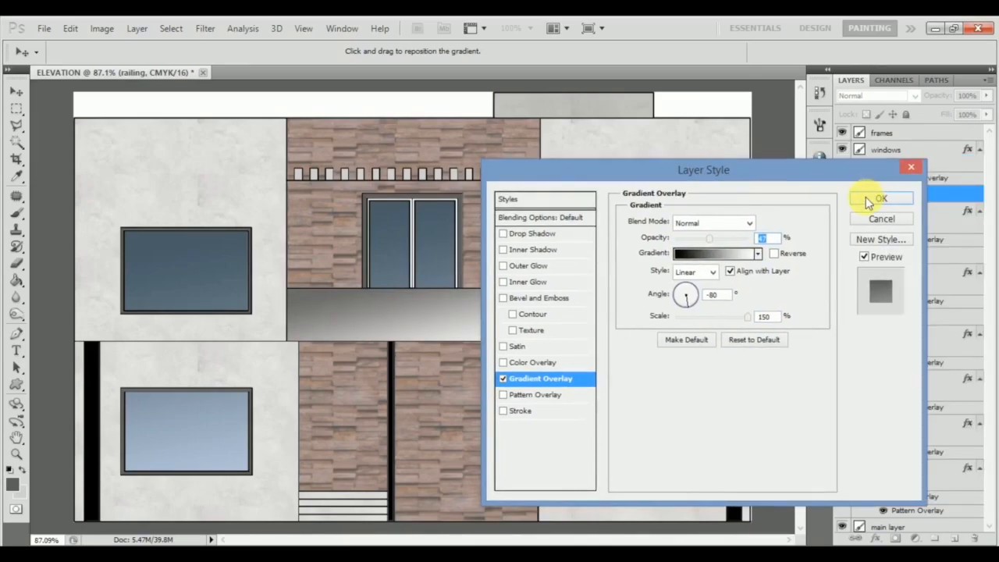
pyautogui.click(868, 199)
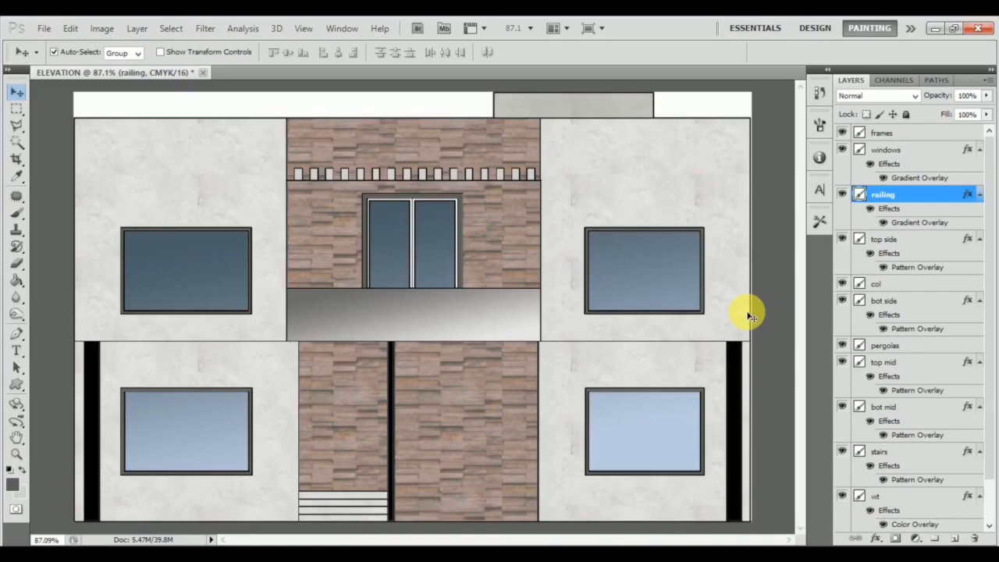
pyautogui.click(438, 174)
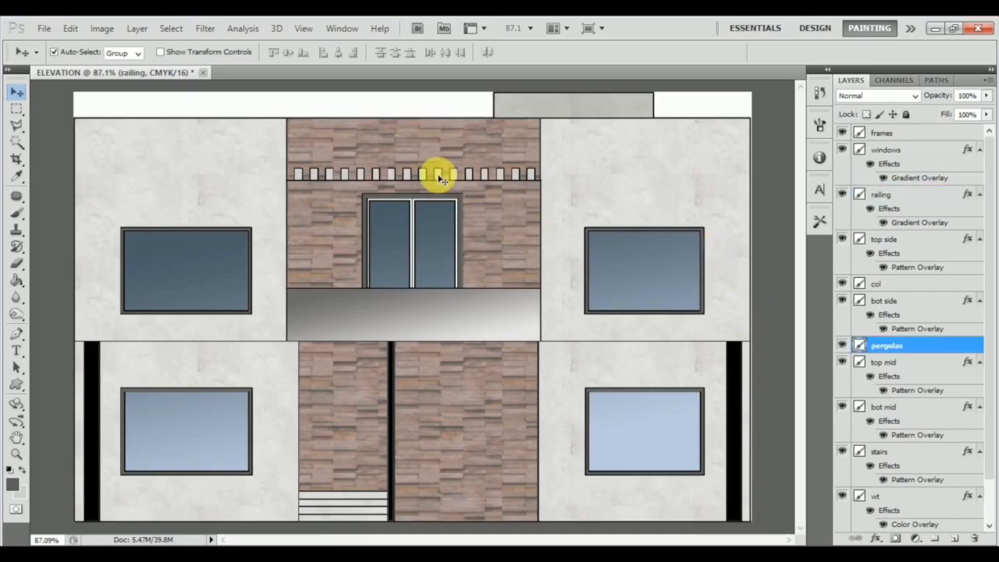
pyautogui.doubleClick(934, 346)
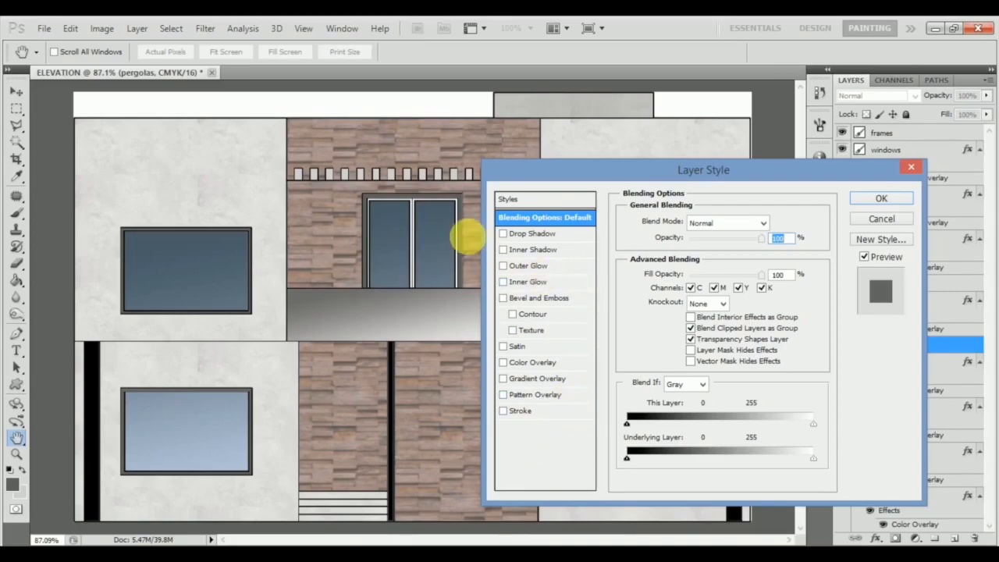
pyautogui.moveTo(905, 170); pyautogui.dragTo(784, 217)
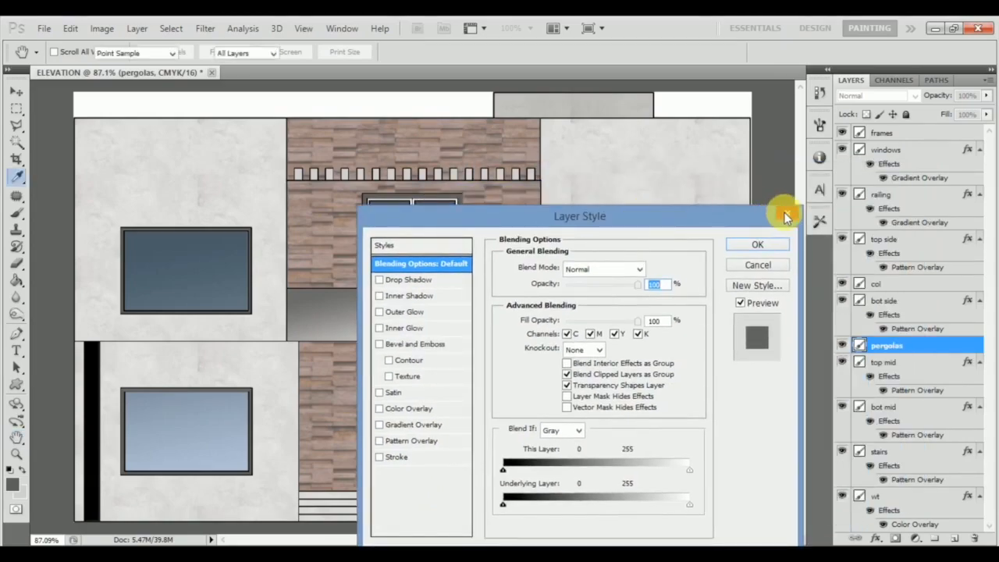
pyautogui.click(786, 217)
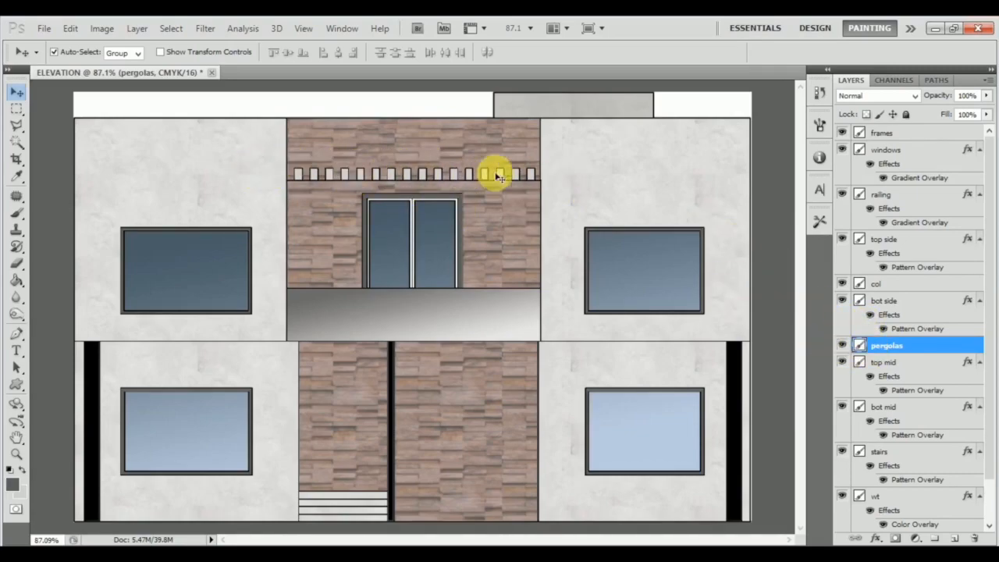
pyautogui.click(843, 346)
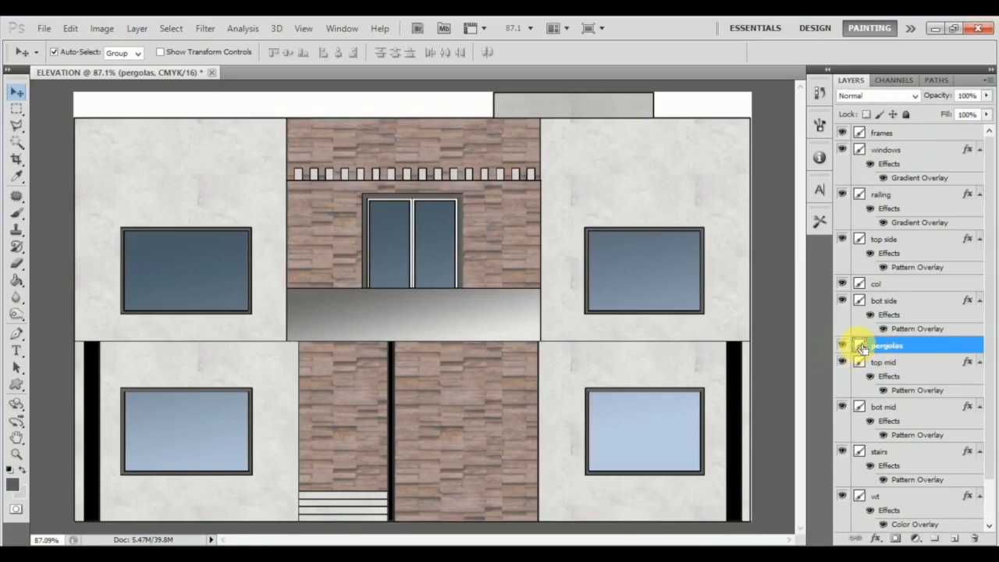
pyautogui.keyDown('ctrl'); pyautogui.click(858, 348); pyautogui.keyUp('ctrl')
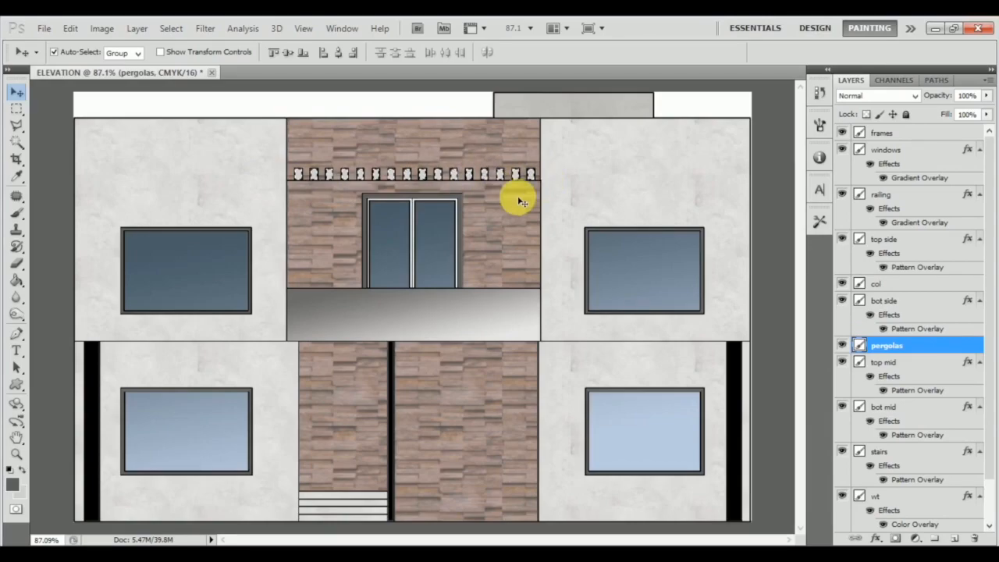
pyautogui.hotkey('ctrl', 'd')
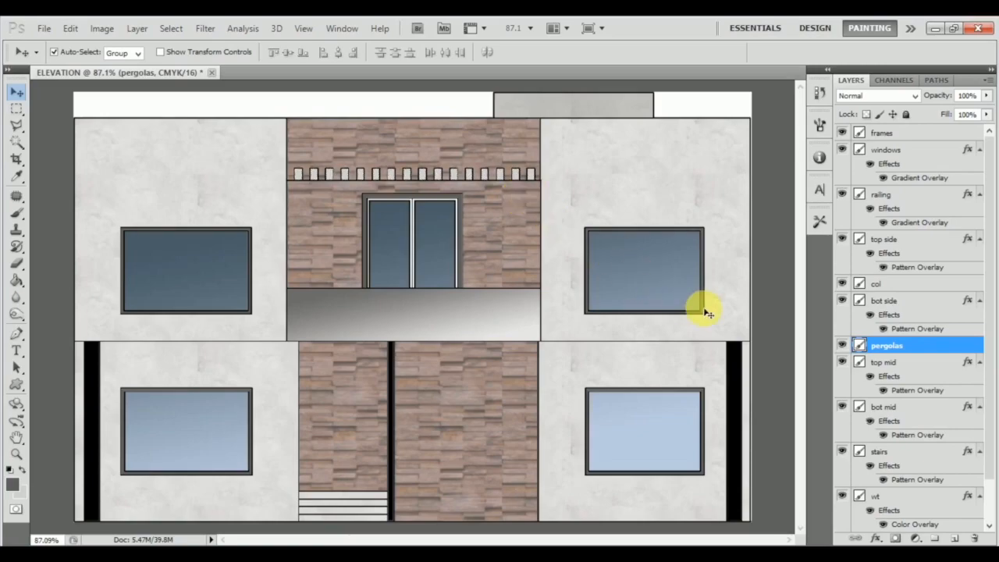
# Step: Load the pergolas layer's shapes as a selection, fill them with white and deselect
pyautogui.keyDown('ctrl'); pyautogui.click(860, 348); pyautogui.keyUp('ctrl')
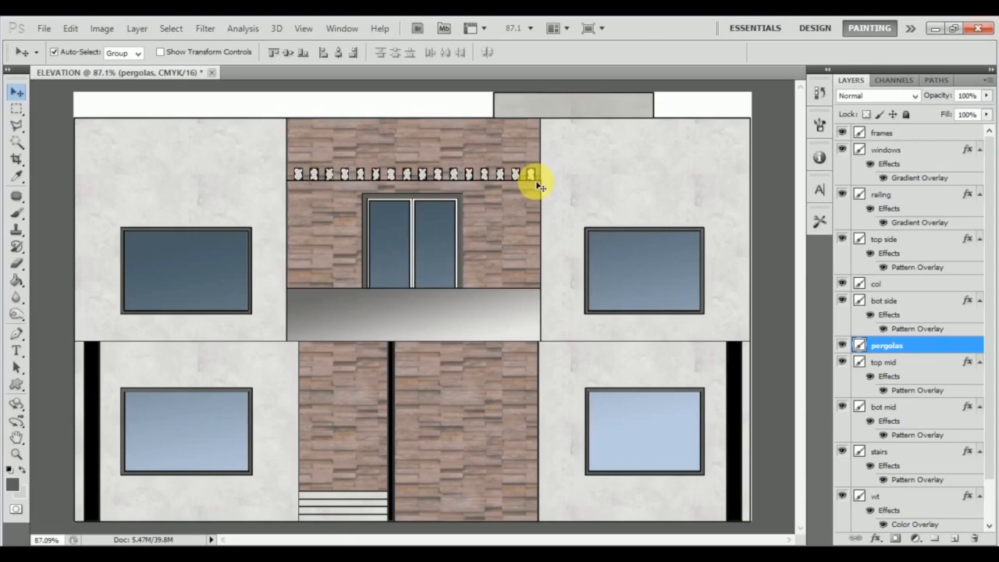
pyautogui.click(12, 484)
pyautogui.moveTo(356, 173); pyautogui.dragTo(355, 159)
pyautogui.click(688, 162)
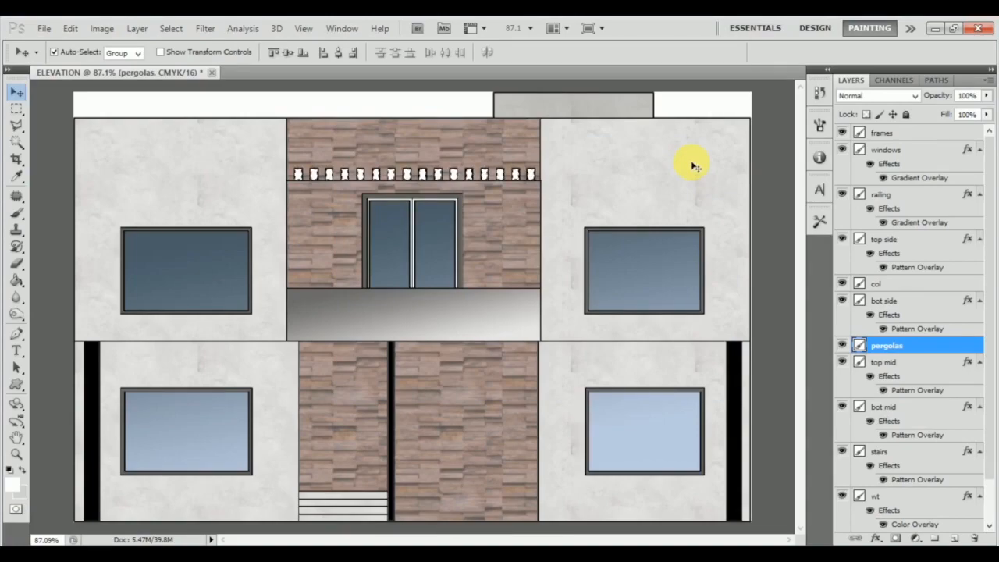
pyautogui.hotkey('ctrl', 'd')
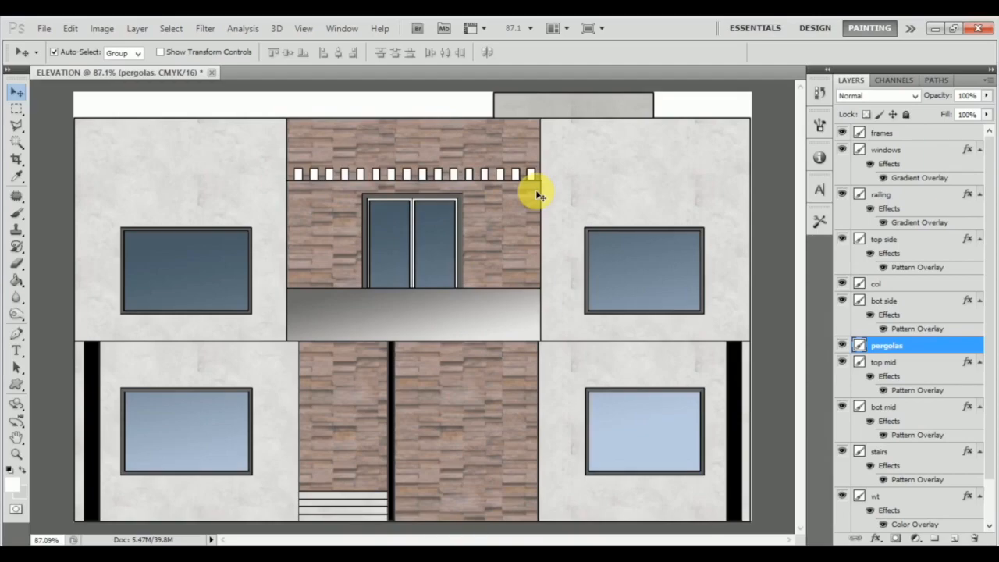
# Step: Apply a drop shadow to the pergolas layer with a distance of 9 px, a size of 10 px and increased opacity
pyautogui.doubleClick(947, 344)
pyautogui.moveTo(569, 217); pyautogui.dragTo(729, 206)
pyautogui.click(602, 269)
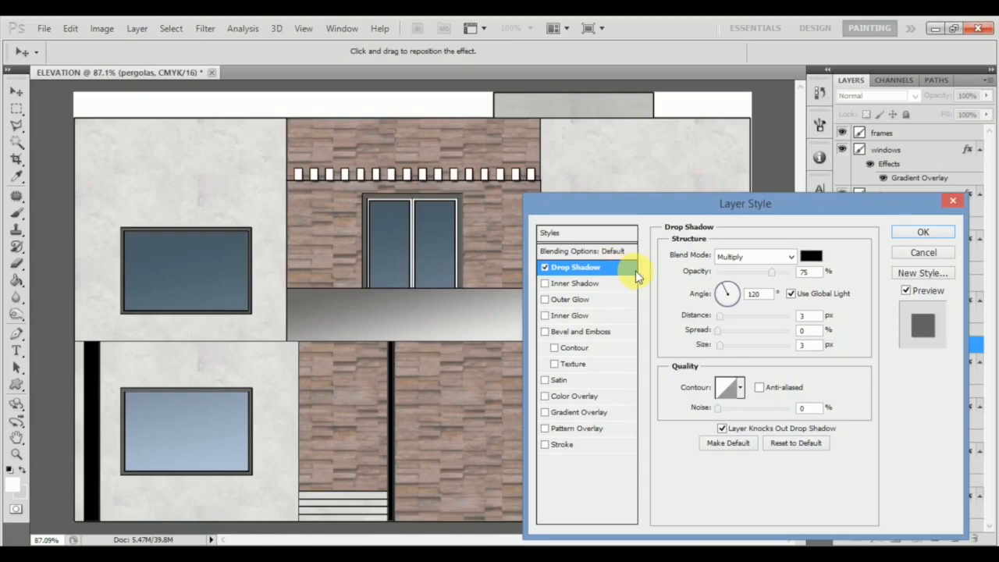
pyautogui.click(724, 321)
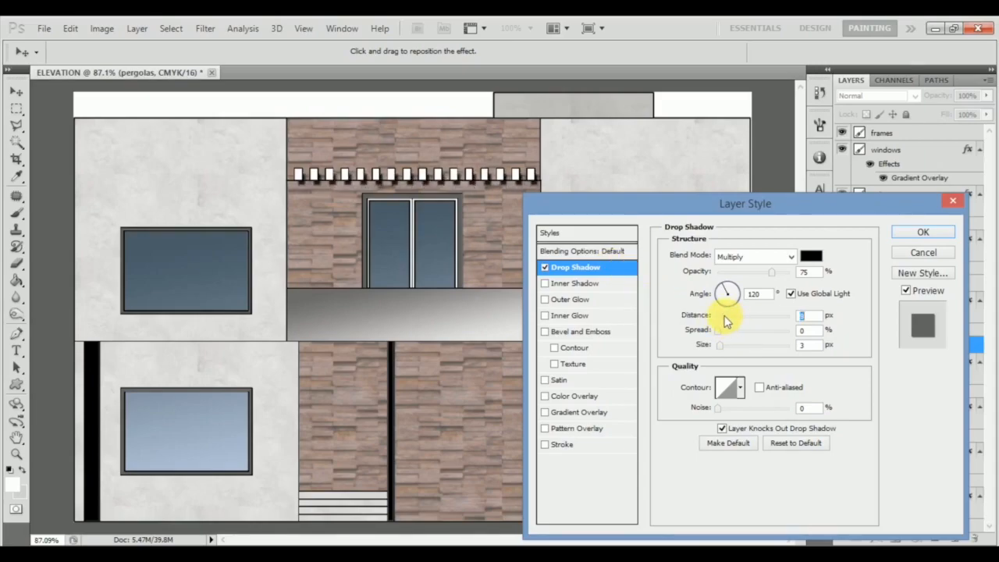
pyautogui.write('9')
pyautogui.press('Tab')
pyautogui.press('Tab')
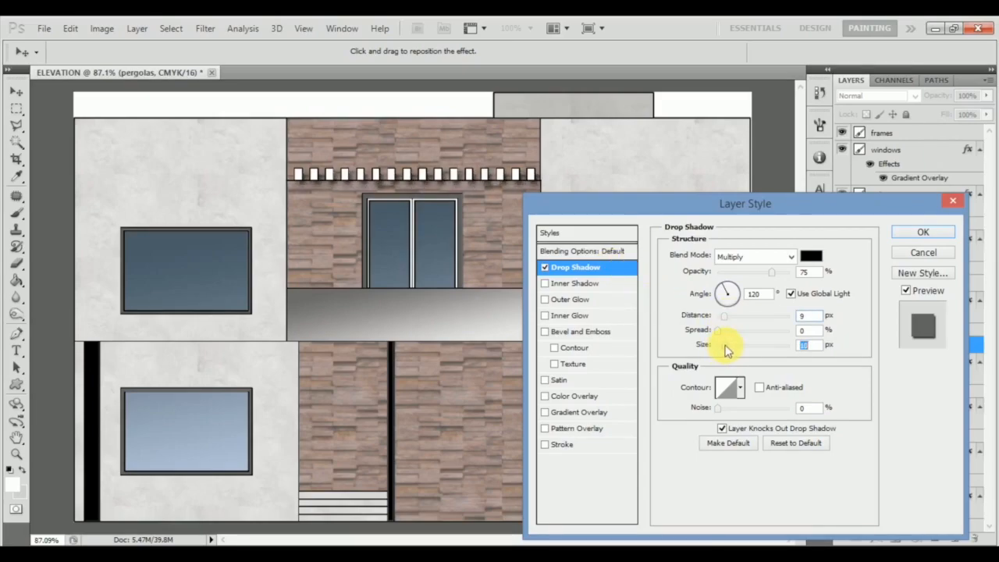
pyautogui.click(782, 277)
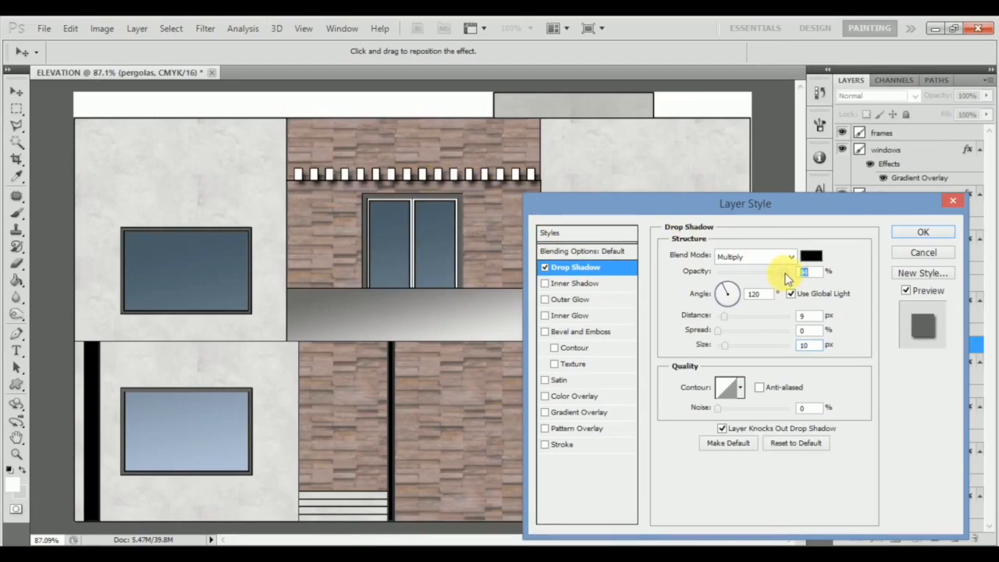
pyautogui.click(921, 233)
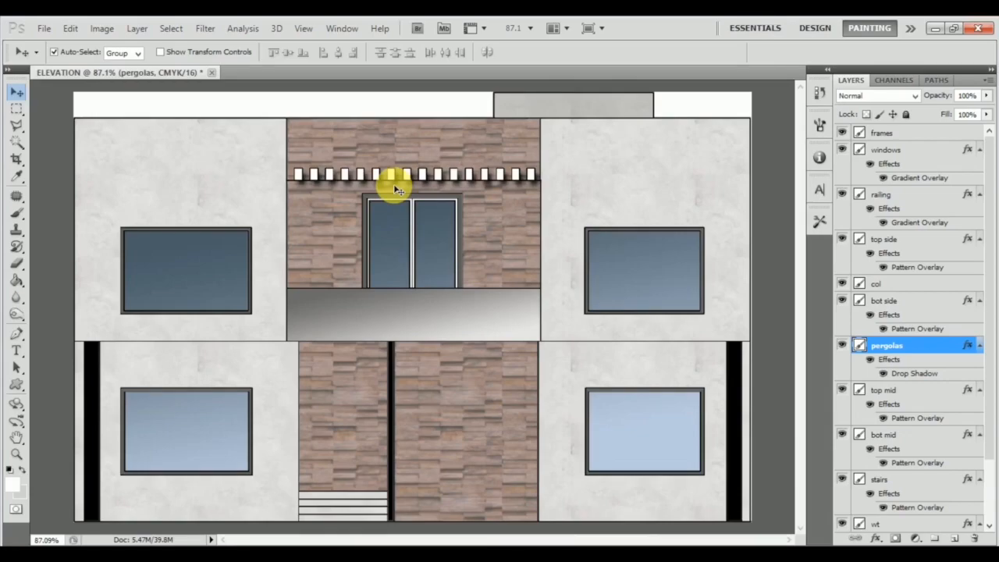
# Step: Add an inner shadow to the top mid wall layer with a distance of 13 px and an angle of -180°
pyautogui.click(330, 242)
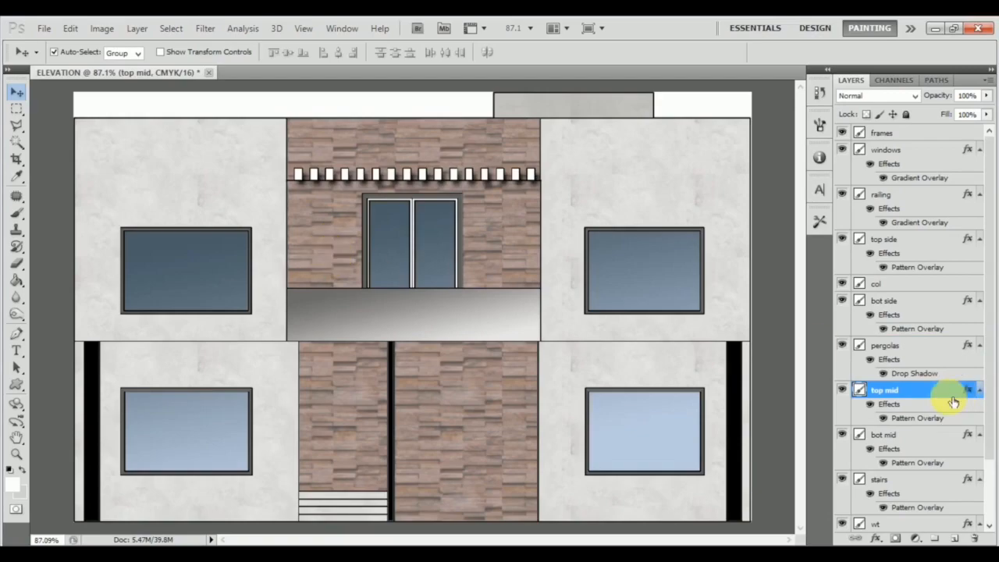
pyautogui.doubleClick(925, 397)
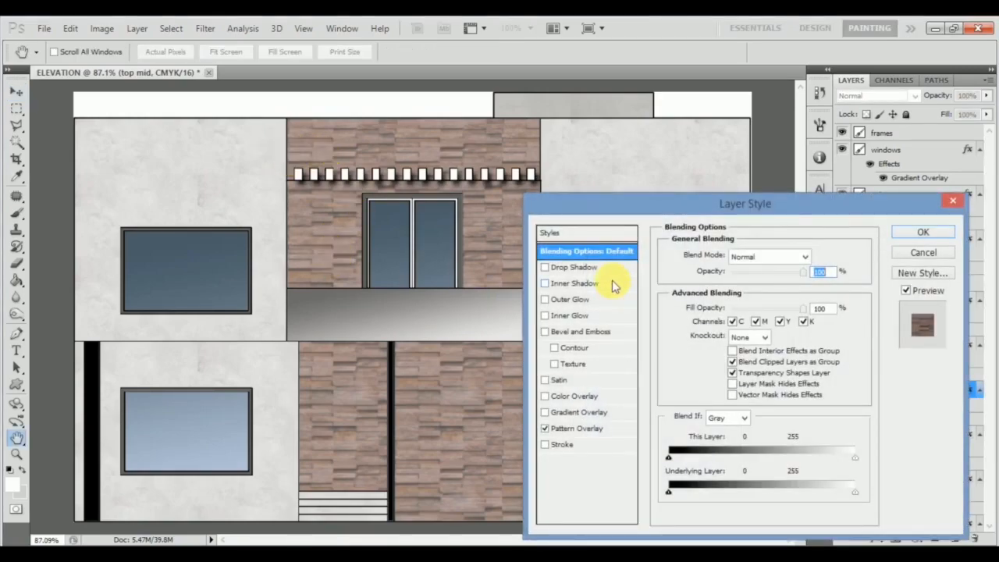
pyautogui.click(613, 286)
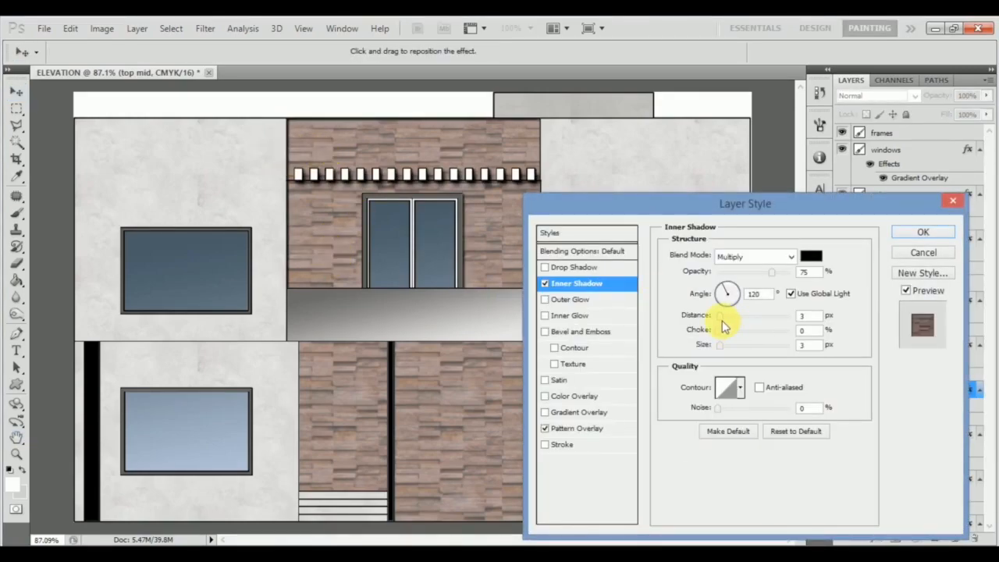
pyautogui.moveTo(717, 315); pyautogui.dragTo(727, 316)
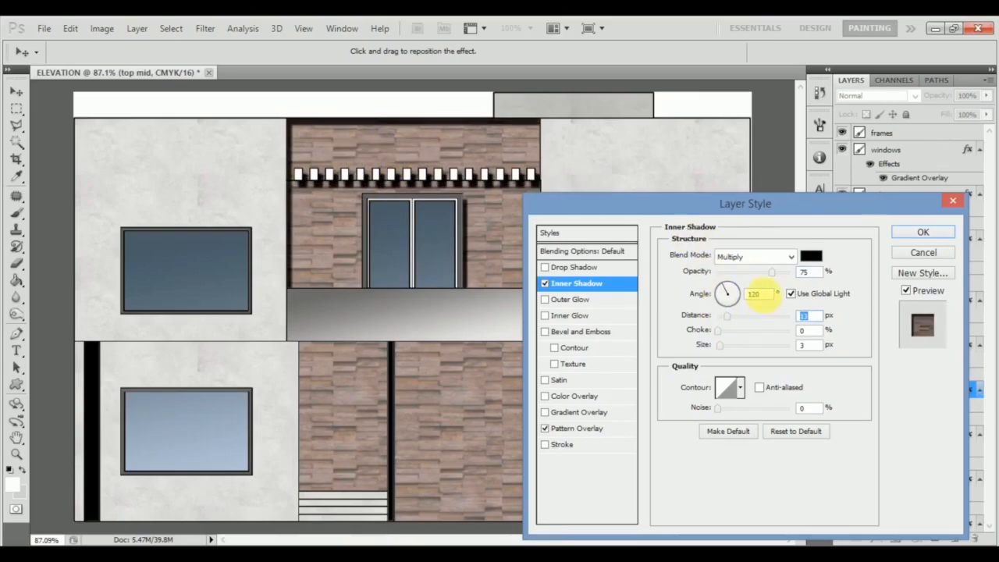
pyautogui.click(721, 294)
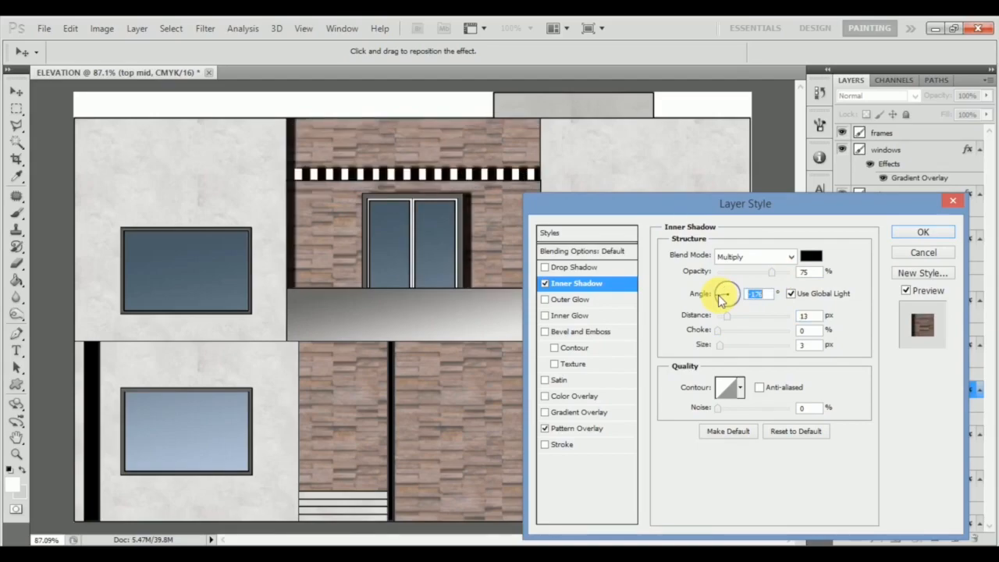
pyautogui.scroll(-5, 751, 321)
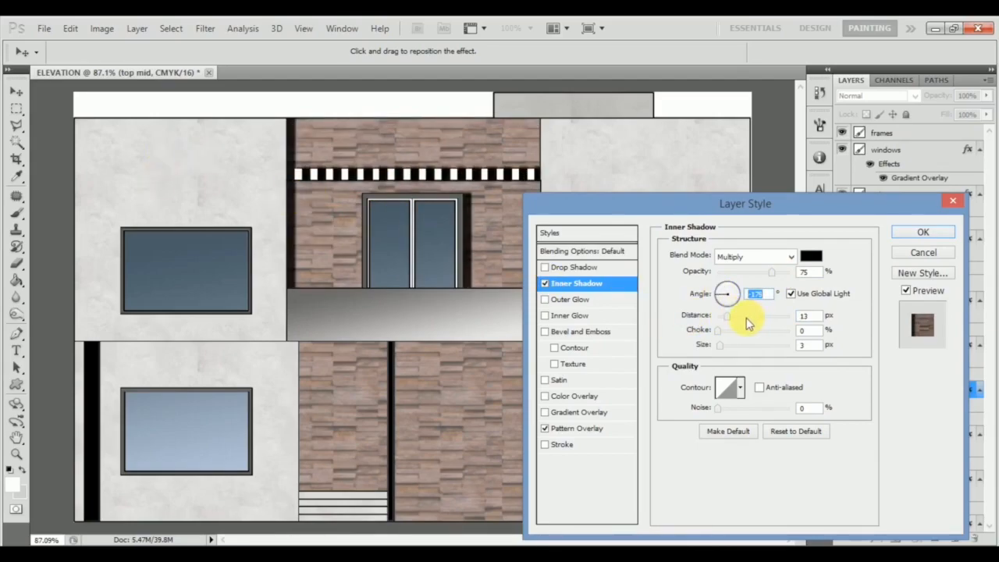
pyautogui.press('Up')
pyautogui.press('Up')
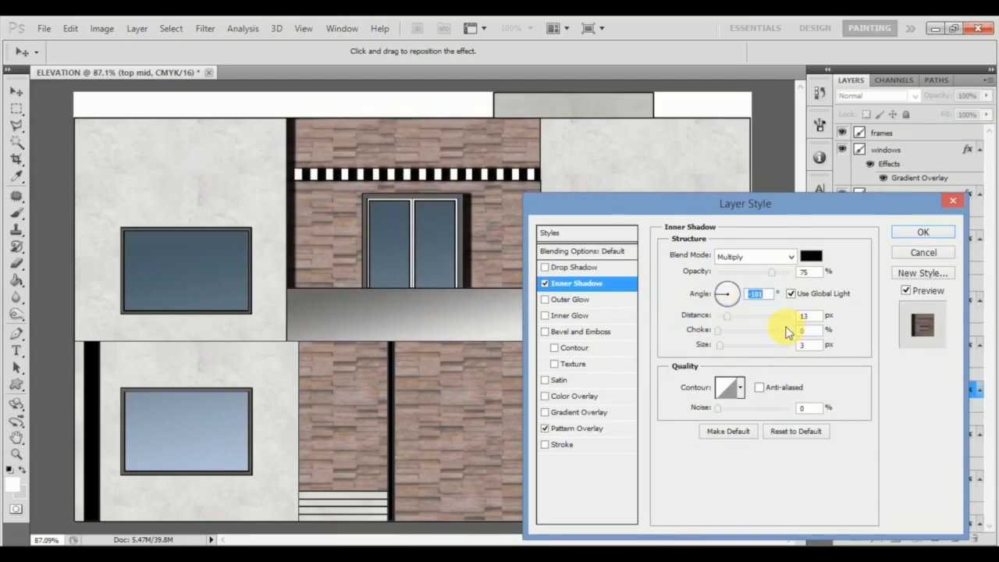
# Step: Set the top mid inner shadow's distance to 6 px and its size to 11 px, and apply the layer style
pyautogui.moveTo(816, 316); pyautogui.dragTo(774, 345)
pyautogui.press('Down')
pyautogui.press('Down')
pyautogui.press('Down')
pyautogui.press('Down')
pyautogui.press('Down')
pyautogui.press('Down')
pyautogui.press('Down')
pyautogui.press('Up')
pyautogui.press('Up')
pyautogui.press('Up')
pyautogui.press('Up')
pyautogui.press('Up')
pyautogui.press('Up')
pyautogui.press('Up')
pyautogui.press('Up')
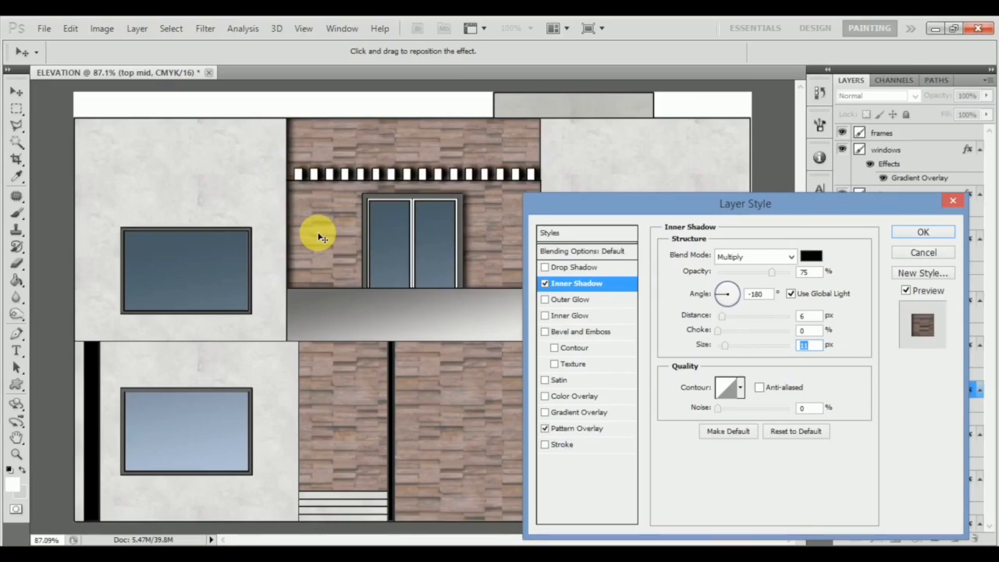
pyautogui.click(921, 232)
# Step: Add an inner shadow to the bot mid wall layer with a distance of 8 px and a size of 11 px
pyautogui.click(457, 410)
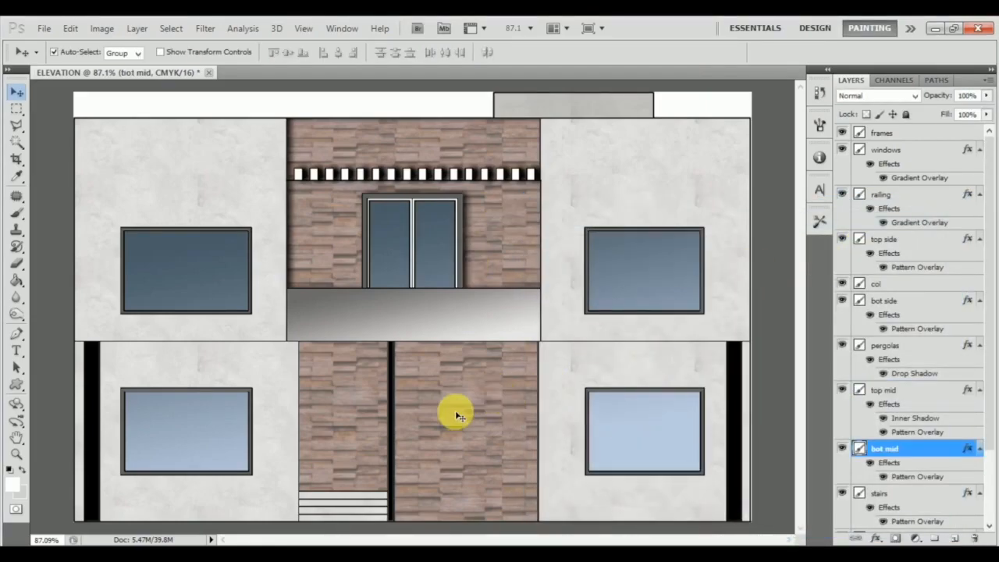
pyautogui.doubleClick(942, 454)
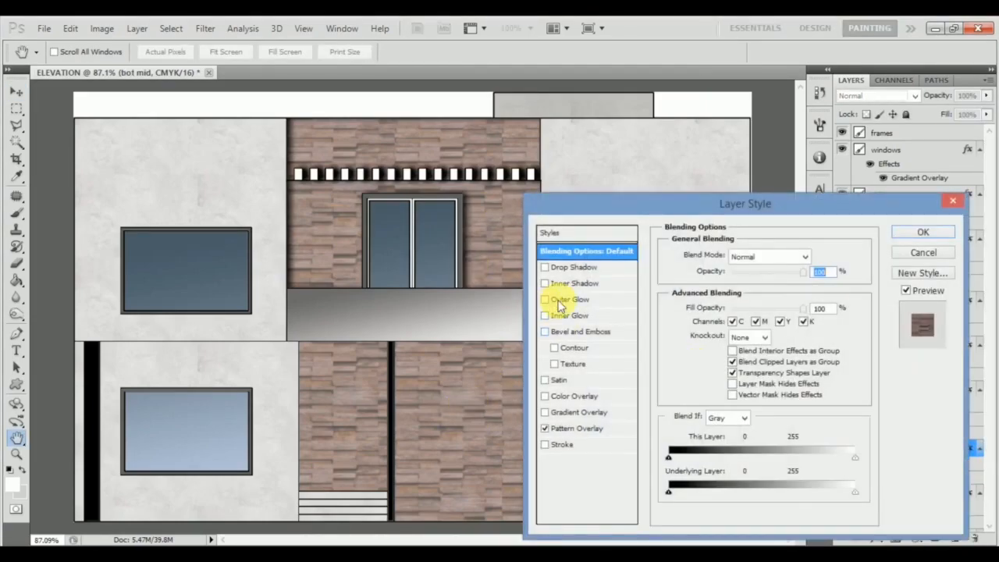
pyautogui.click(589, 286)
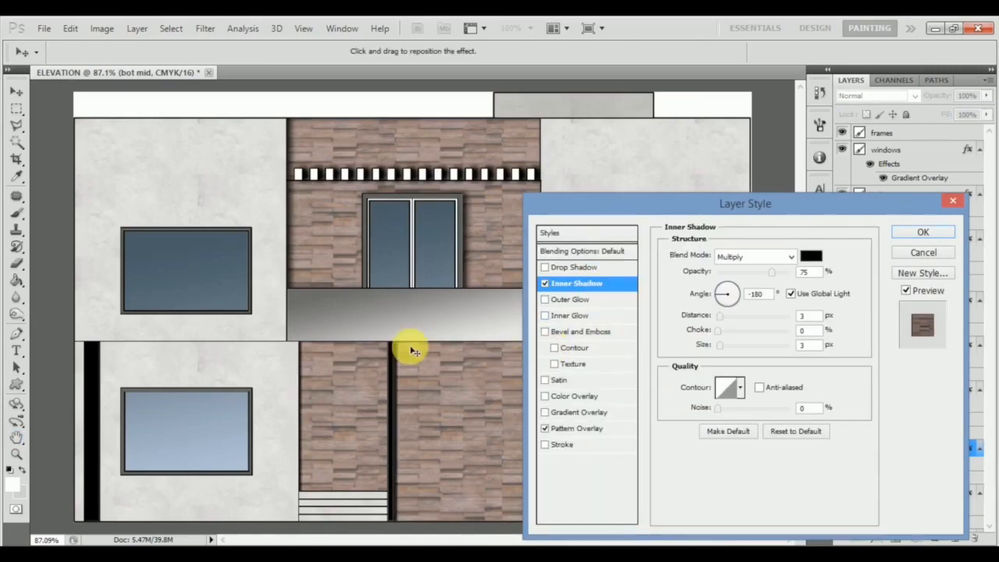
pyautogui.moveTo(808, 317); pyautogui.dragTo(785, 319)
pyautogui.press('Up')
pyautogui.press('Up')
pyautogui.press('Up')
pyautogui.press('Up')
pyautogui.press('Up')
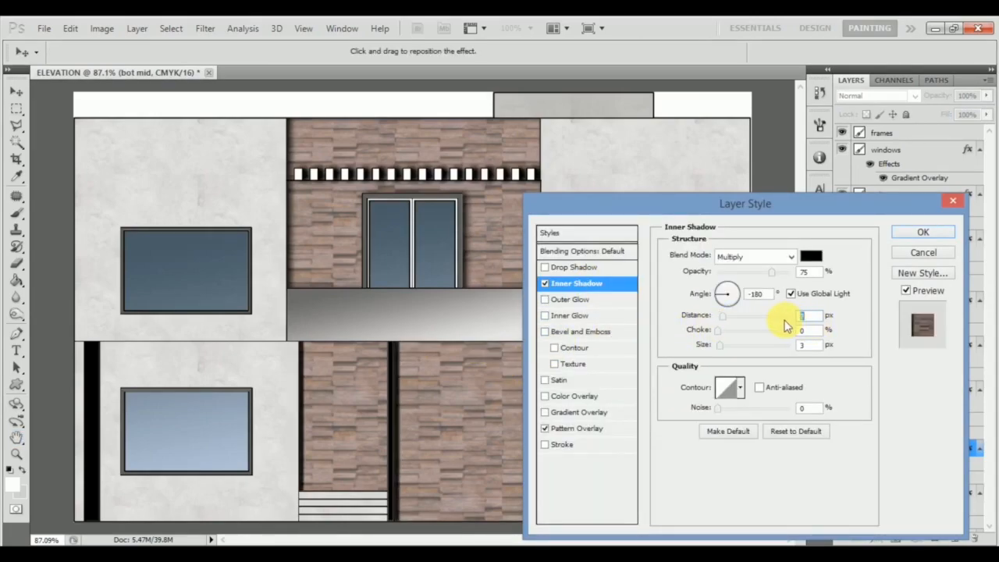
pyautogui.click(816, 346)
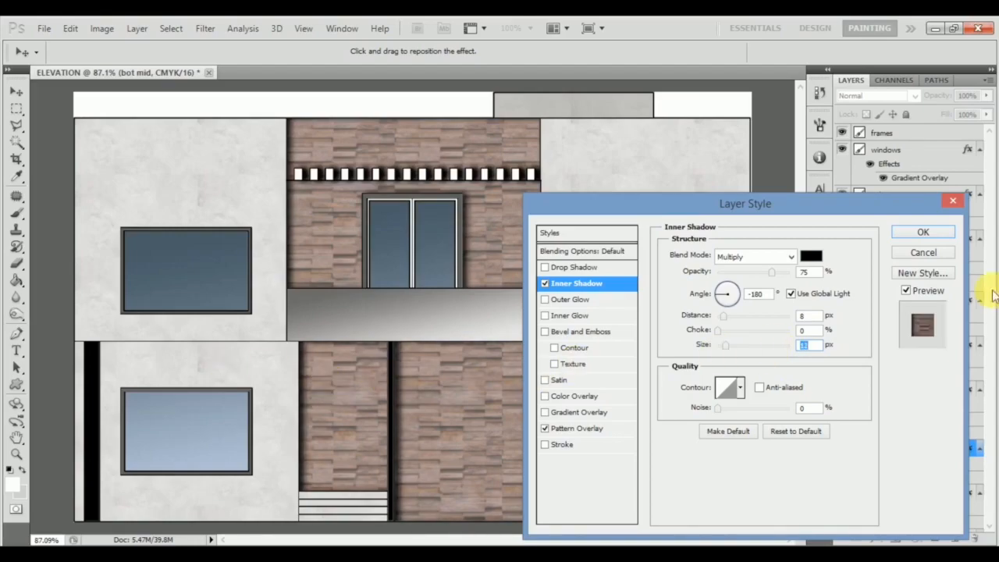
pyautogui.click(925, 232)
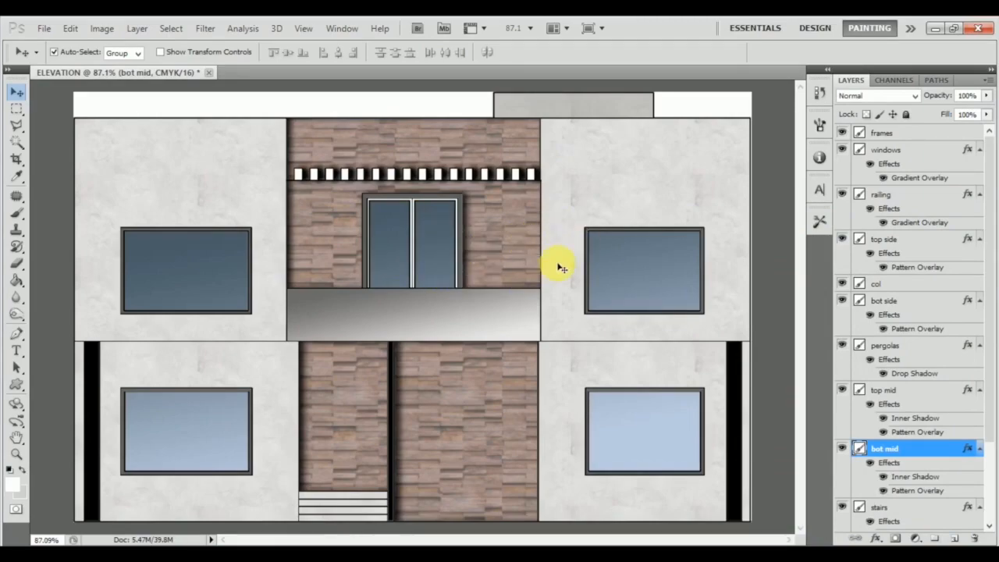
# Step: Add a drop shadow to the top side wall layer without global light, at 120° with a 15 px distance and 18 px size
pyautogui.click(263, 215)
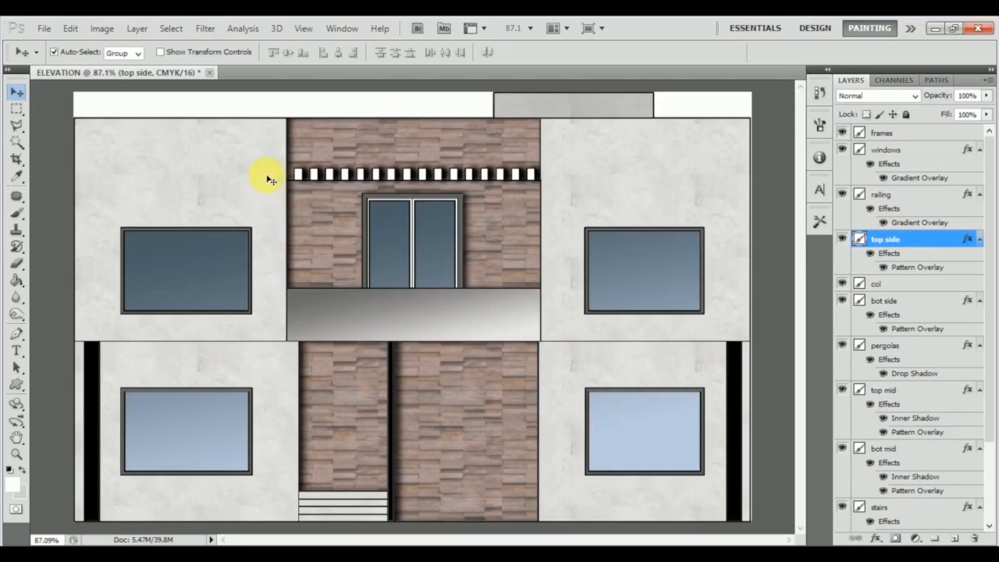
pyautogui.doubleClick(926, 243)
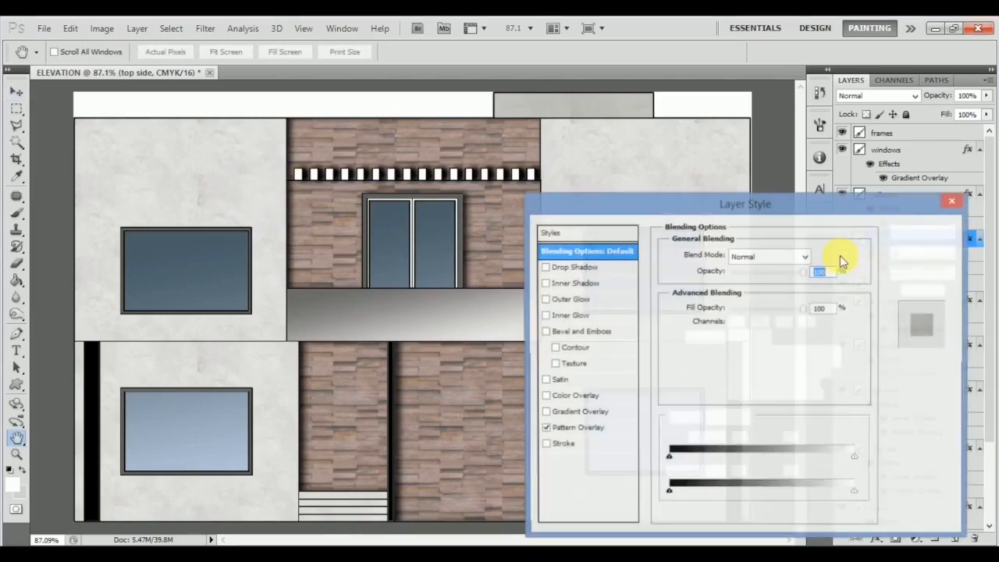
pyautogui.click(614, 268)
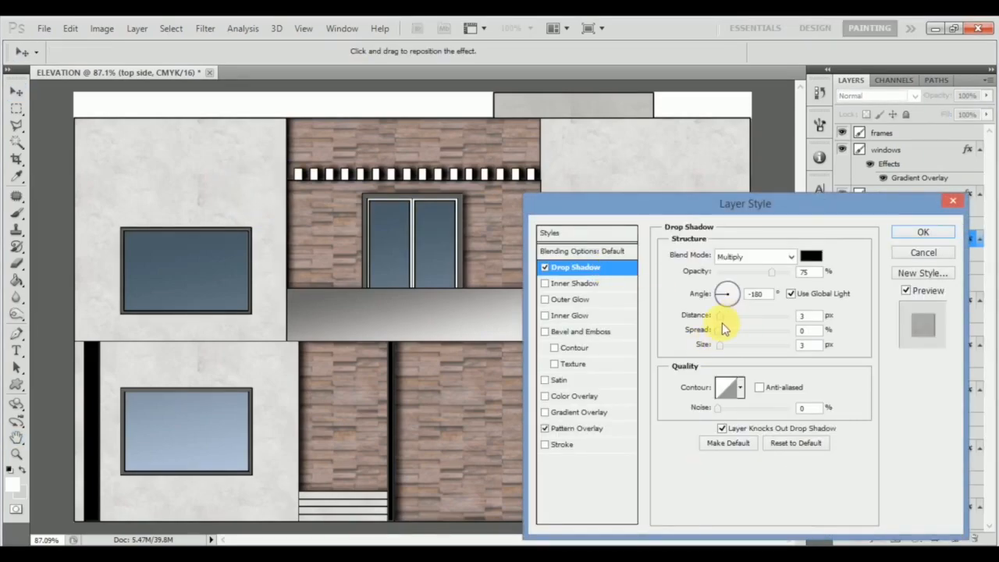
pyautogui.moveTo(718, 312); pyautogui.dragTo(737, 318)
pyautogui.click(791, 294)
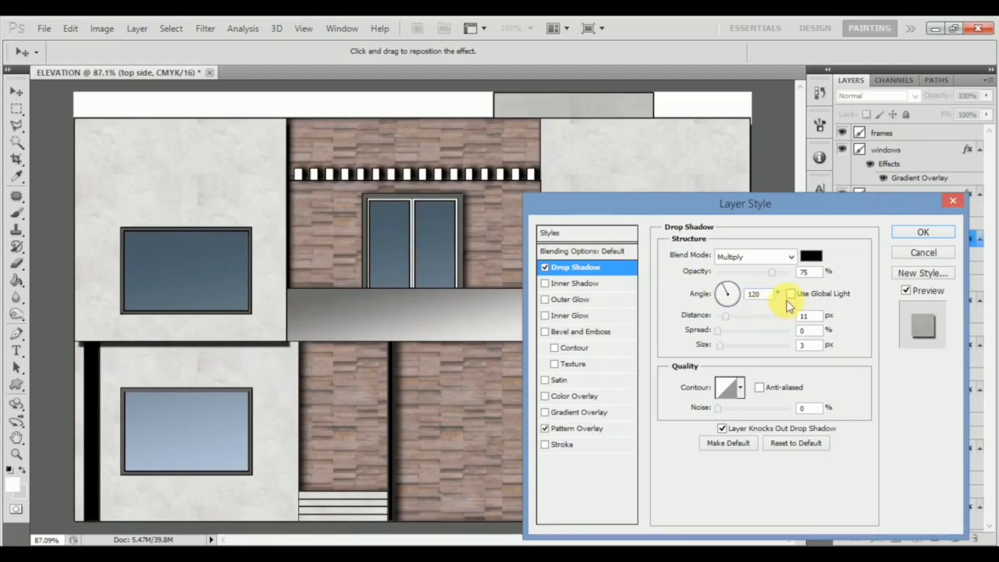
pyautogui.moveTo(727, 315); pyautogui.dragTo(729, 315)
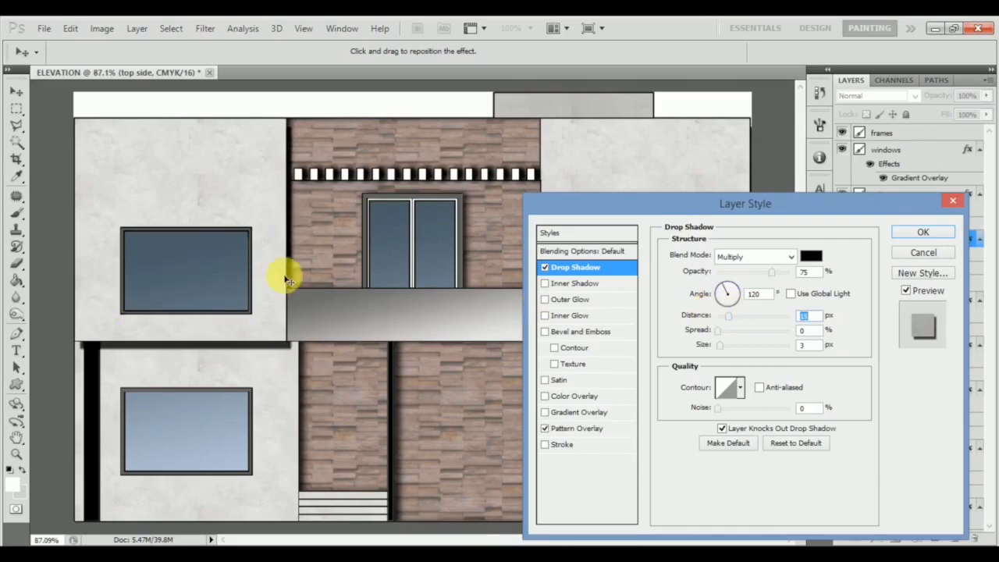
pyautogui.moveTo(719, 347); pyautogui.dragTo(727, 346)
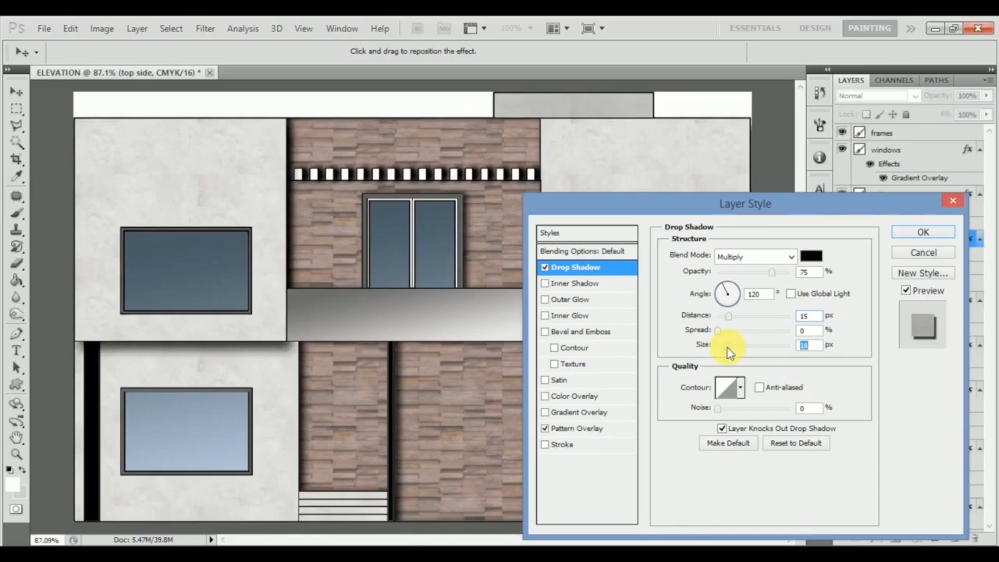
pyautogui.click(924, 232)
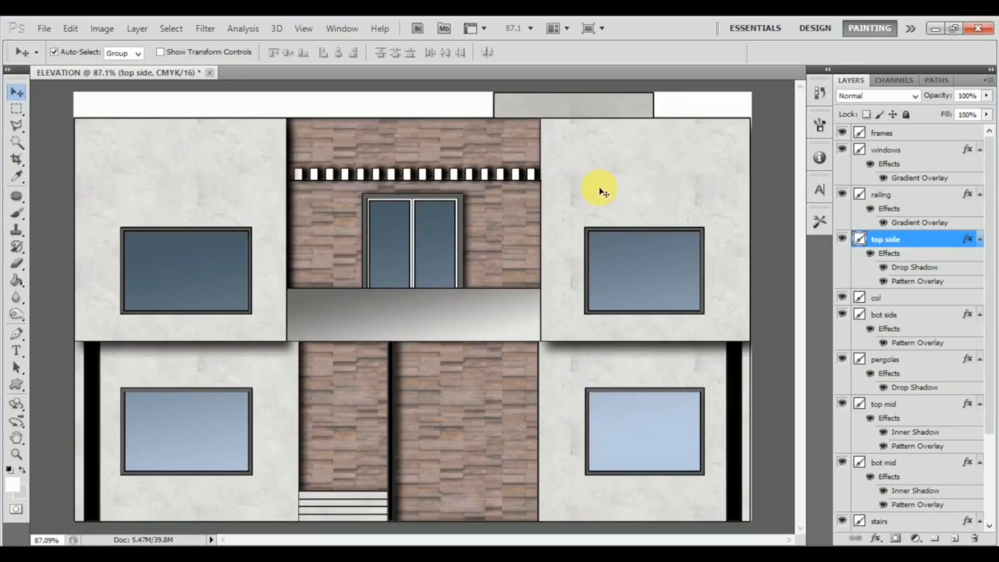
# Step: Set the global light angle of the top mid wall layer's inner shadow to 0°
pyautogui.click(346, 234)
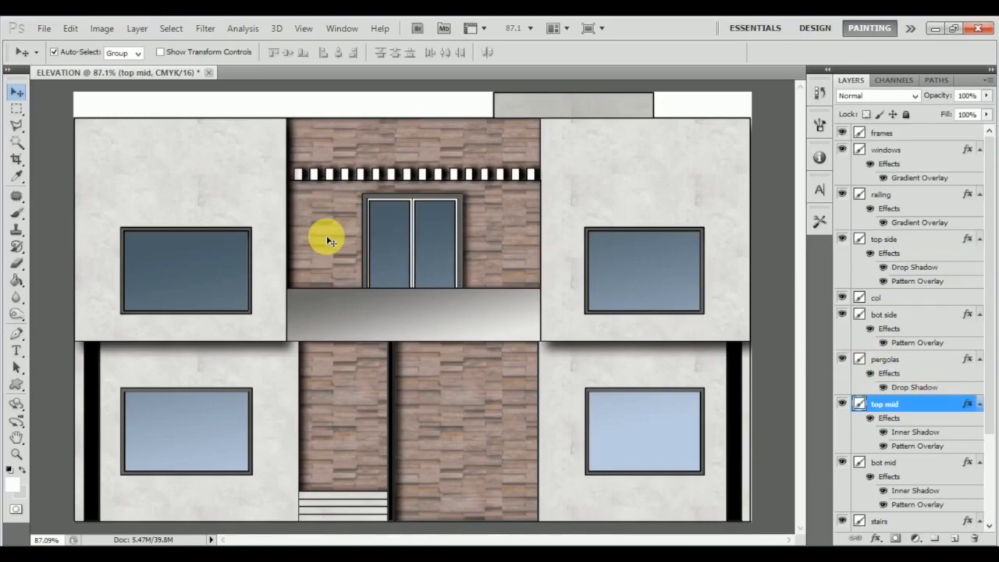
pyautogui.doubleClick(924, 405)
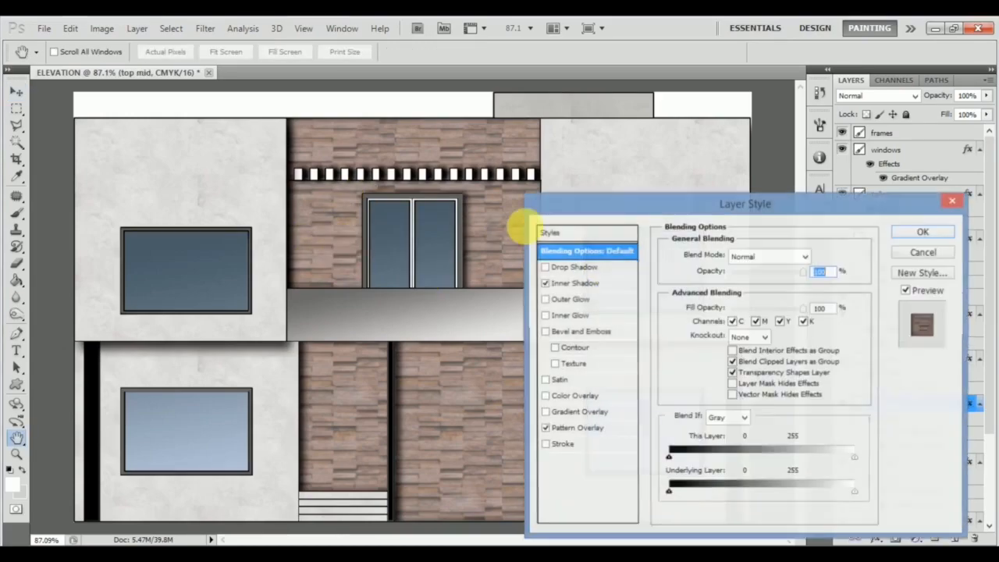
pyautogui.click(587, 284)
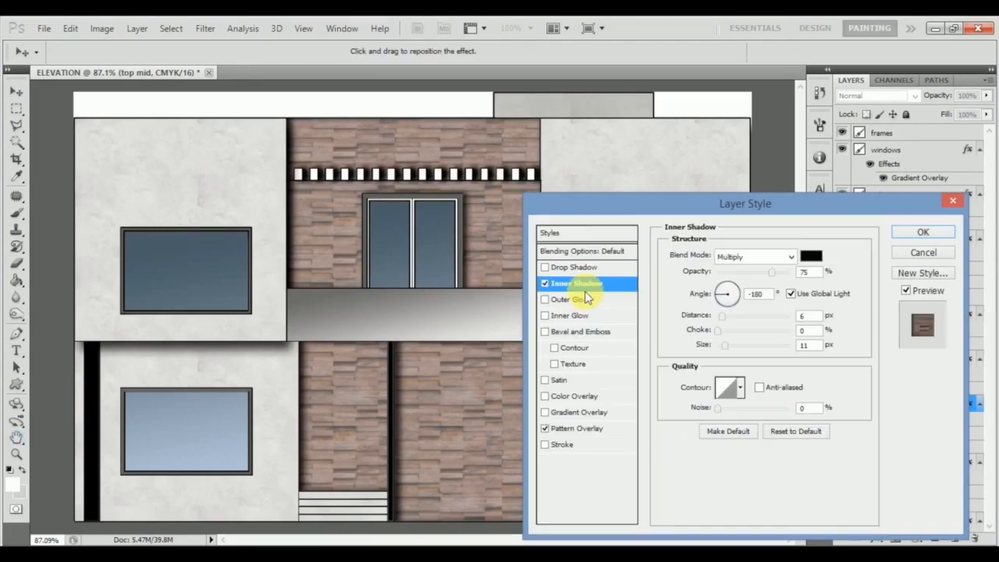
pyautogui.click(740, 301)
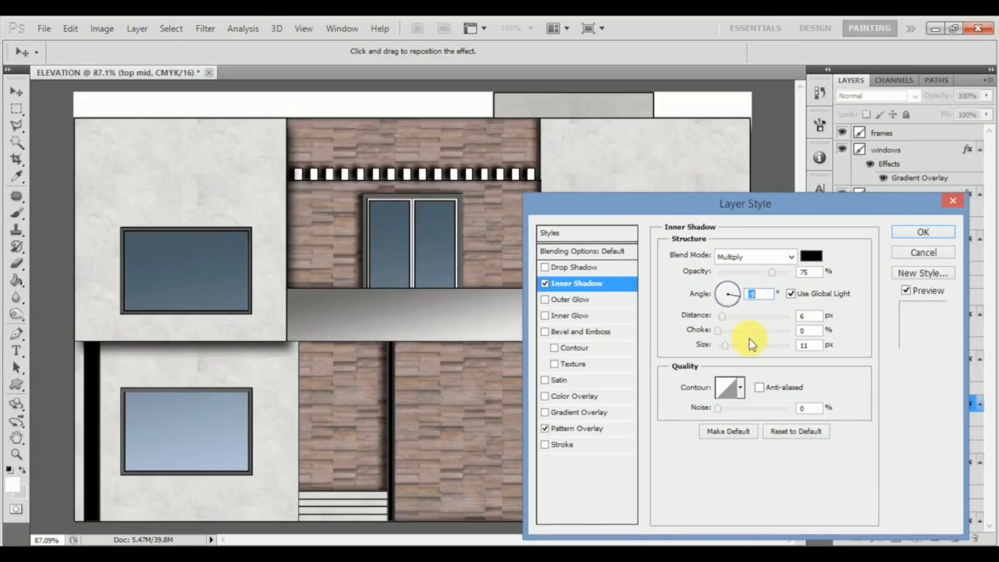
pyautogui.click(922, 234)
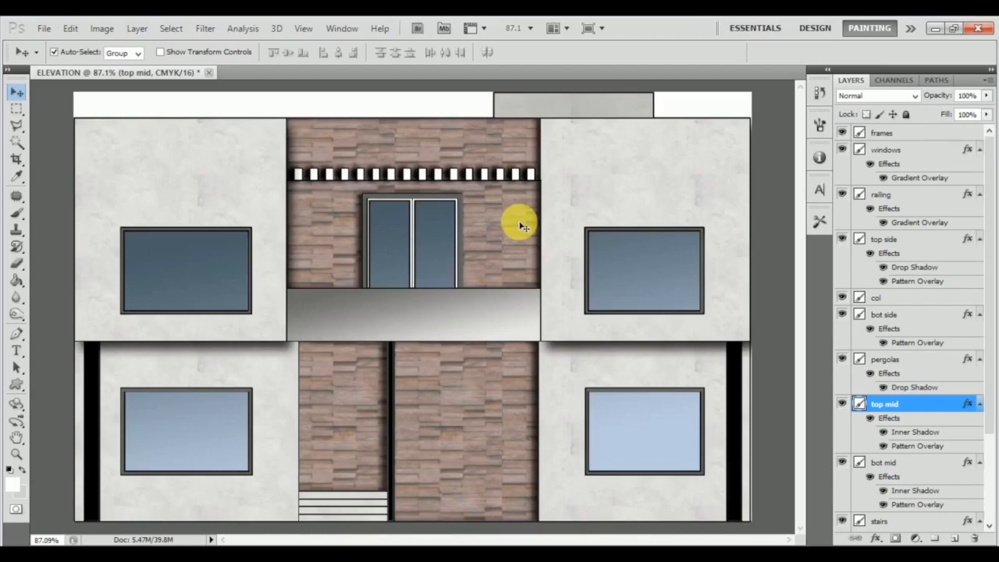
# Step: Add a drop shadow to the bot side wall layer without global light, at 180° with a 6 px distance and 18 px size
pyautogui.click(287, 418)
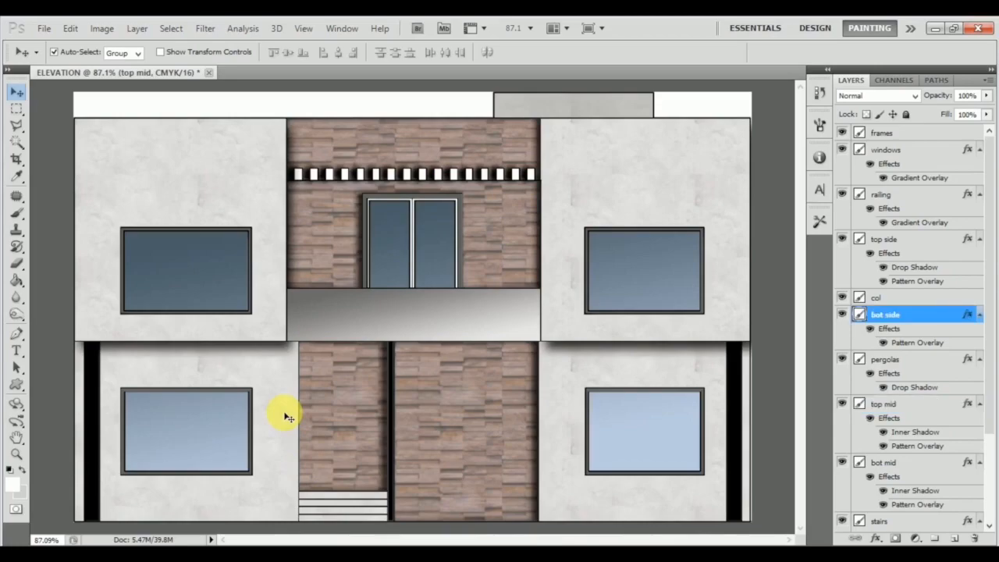
pyautogui.click(842, 313)
pyautogui.click(842, 313)
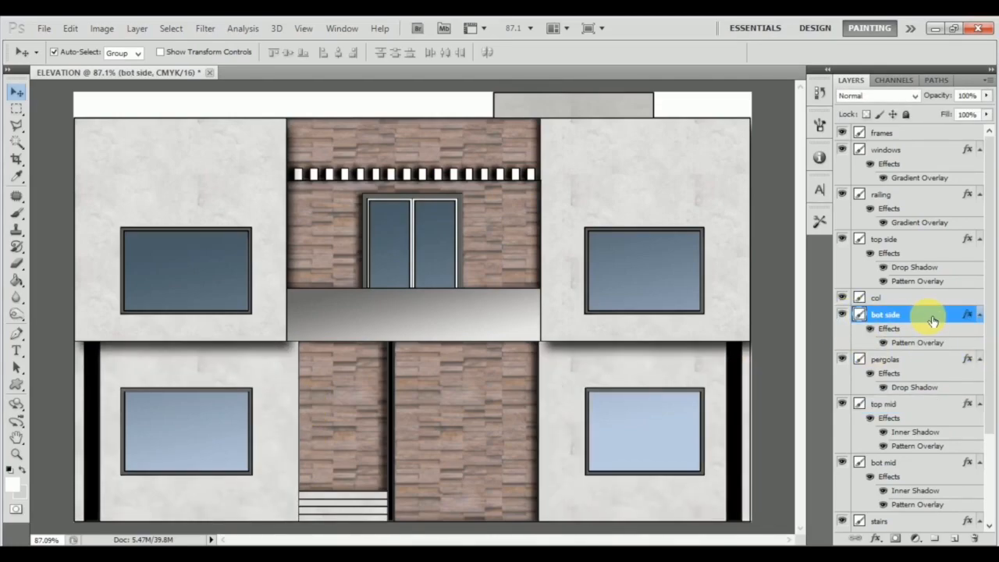
pyautogui.doubleClick(933, 321)
pyautogui.click(594, 267)
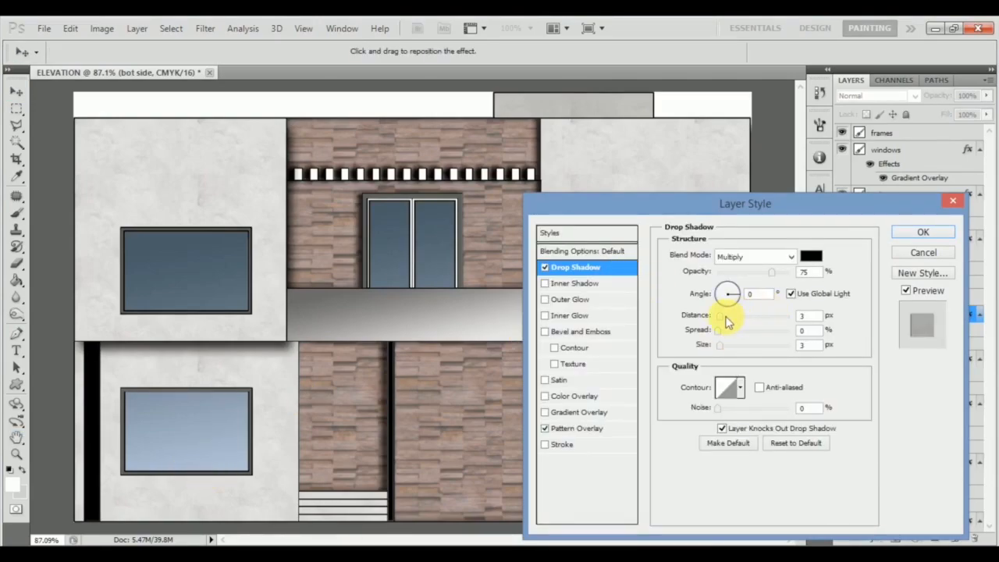
pyautogui.click(792, 295)
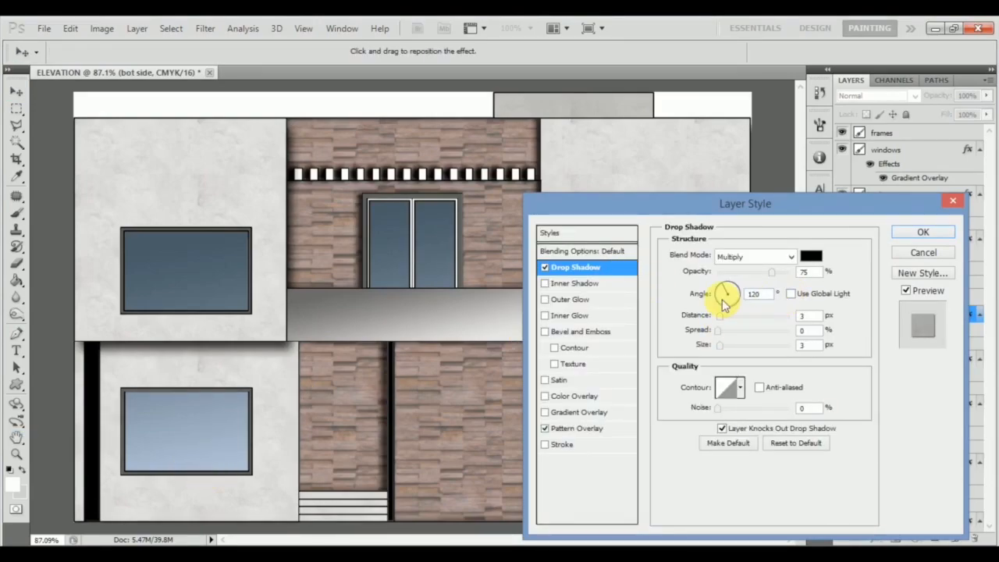
pyautogui.moveTo(728, 299)
pyautogui.mouseDown()
pyautogui.moveTo(735, 317)
pyautogui.moveTo(702, 304)
pyautogui.moveTo(720, 294)
pyautogui.mouseUp()
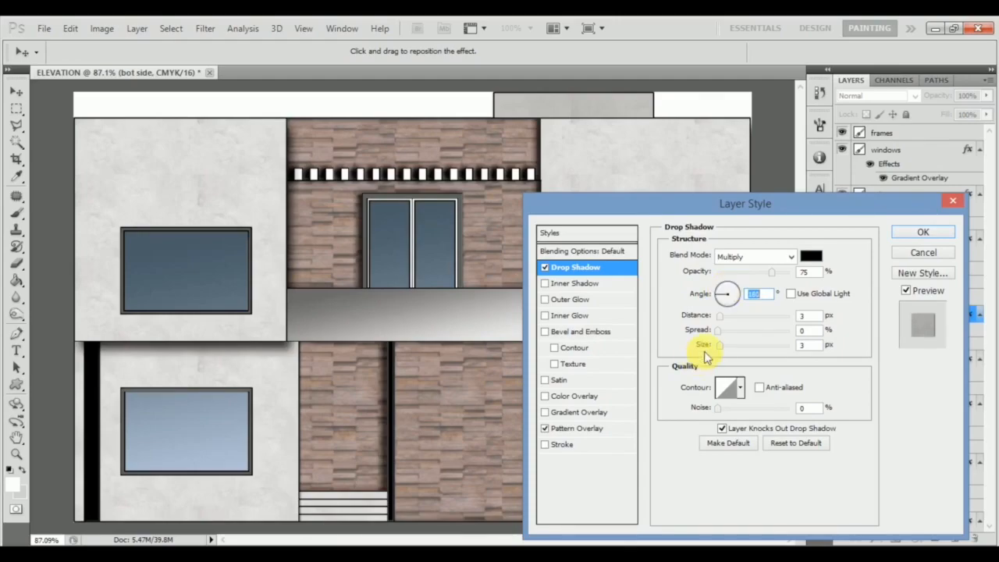
pyautogui.press('Tab')
pyautogui.write('6')
pyautogui.press('Tab')
pyautogui.press('Tab')
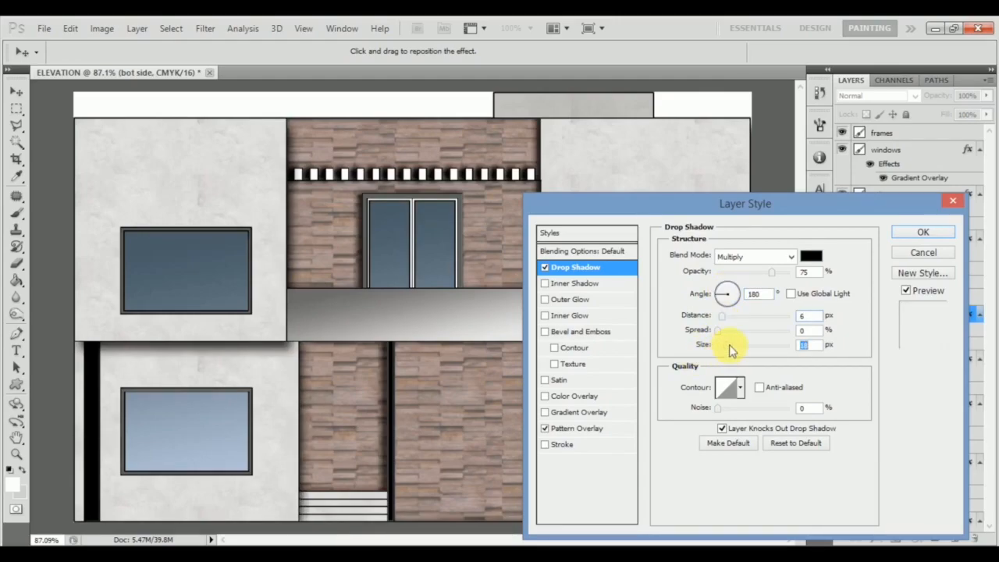
# Step: Set the bot side drop shadow's distance to 11 px and apply the layer style
pyautogui.moveTo(807, 317); pyautogui.dragTo(798, 313)
pyautogui.press('Up')
pyautogui.press('Up')
pyautogui.press('Up')
pyautogui.press('Up')
pyautogui.press('Up')
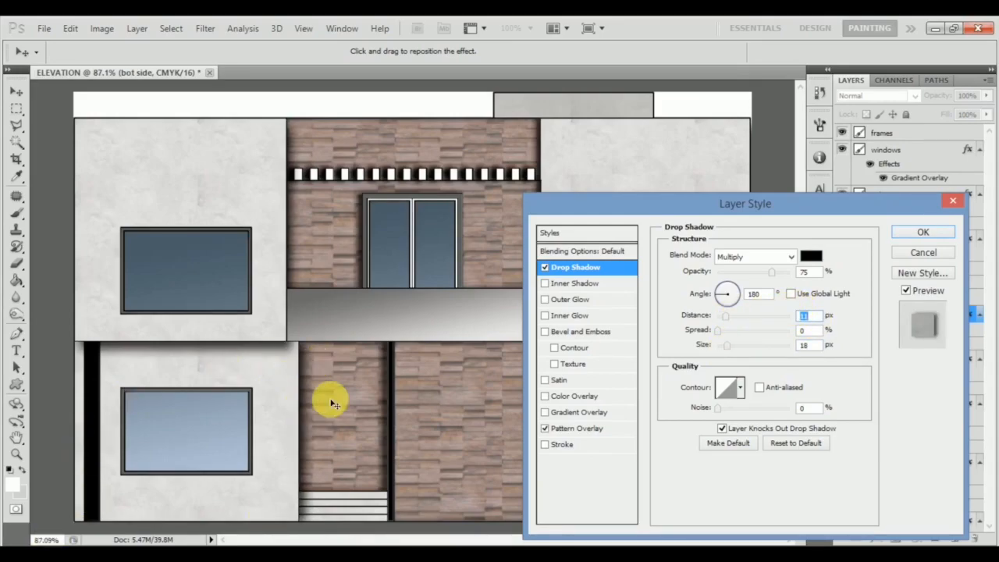
pyautogui.click(936, 238)
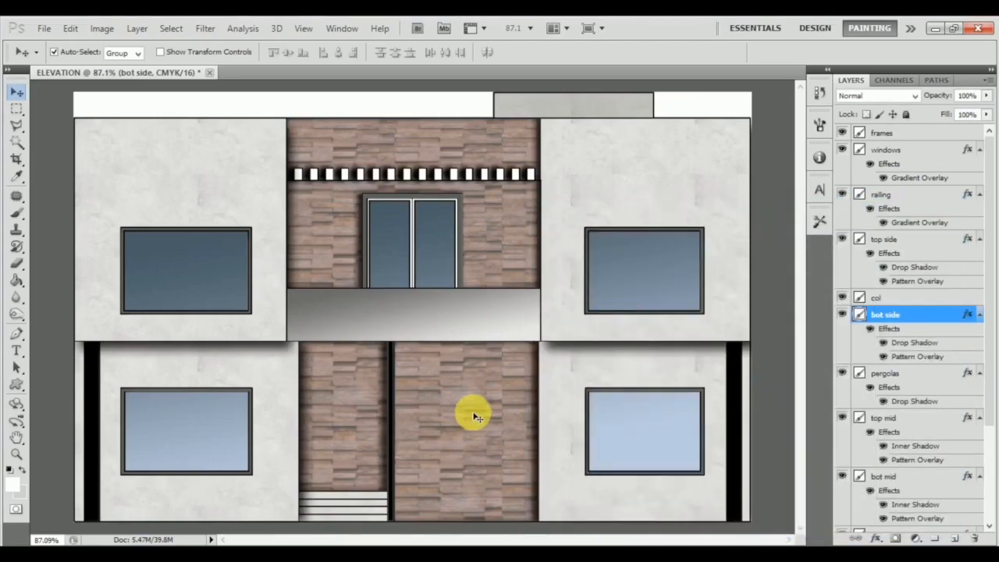
# Step: Add a drop shadow to the col layer without global light, at an angle of 180° and a distance of 13 px
pyautogui.click(439, 408)
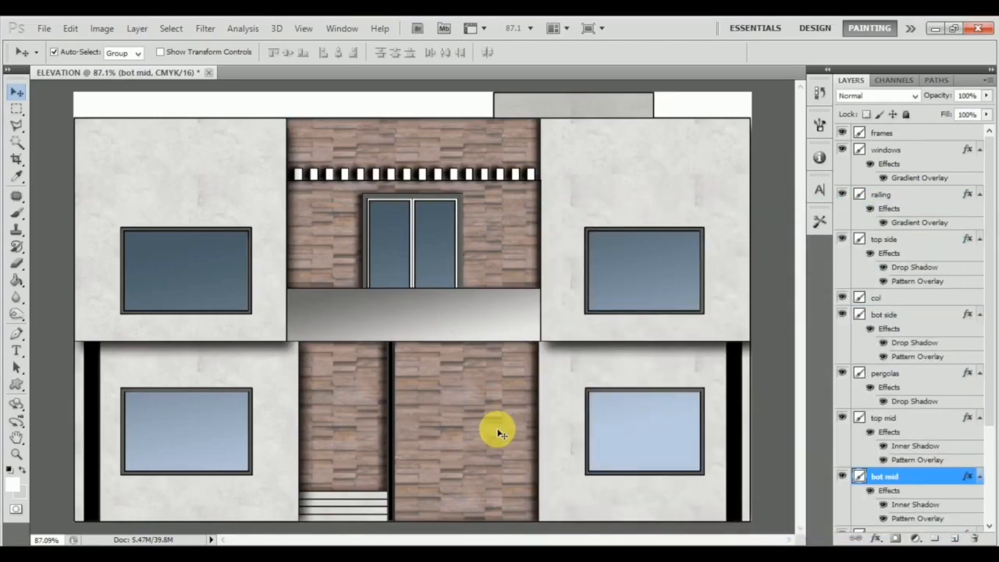
pyautogui.click(93, 416)
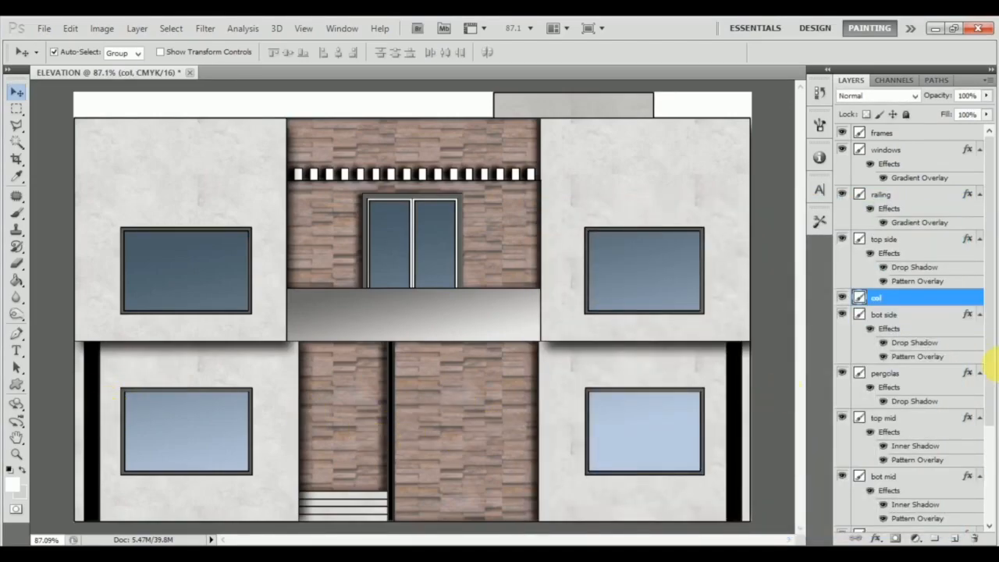
pyautogui.doubleClick(908, 302)
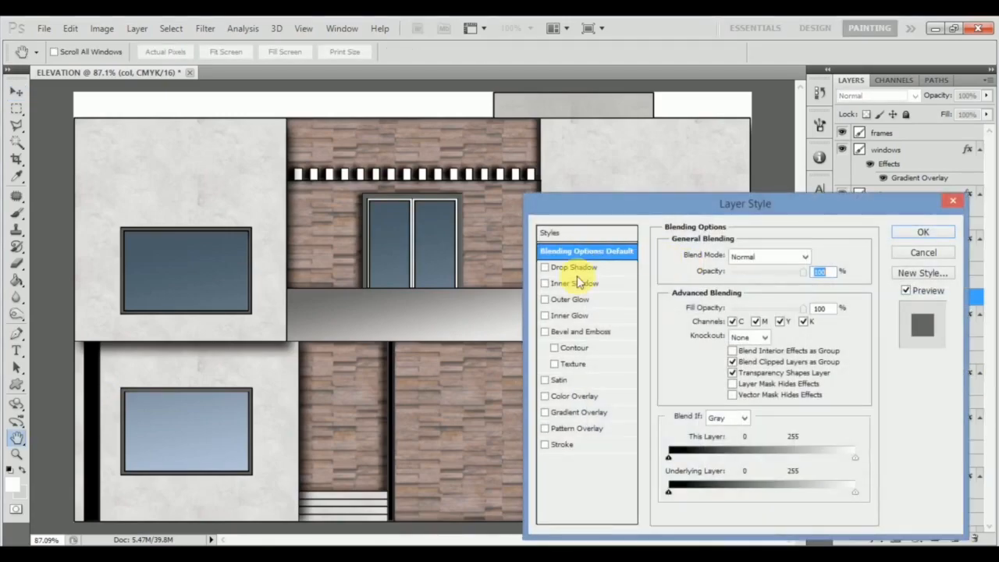
pyautogui.click(575, 267)
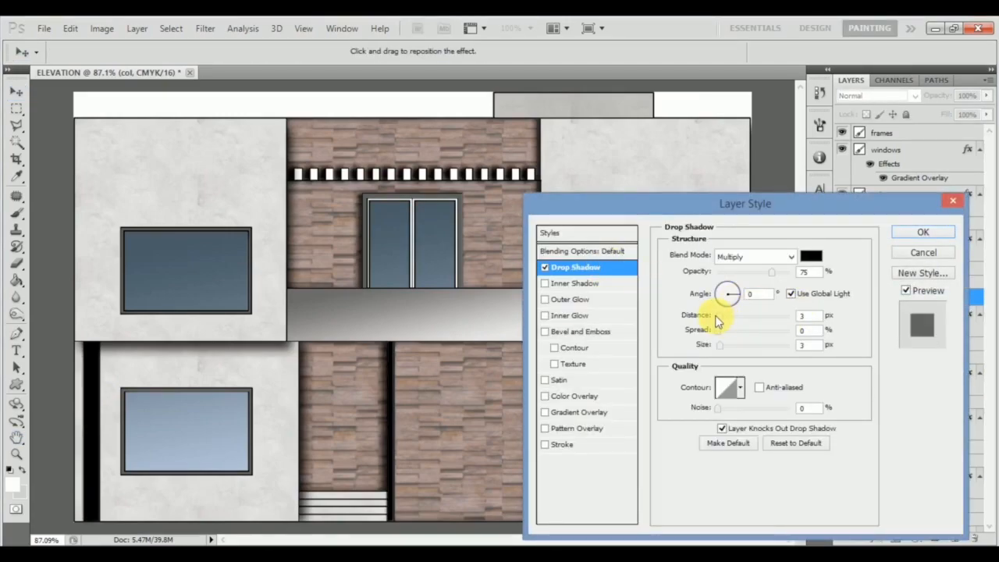
pyautogui.moveTo(725, 320); pyautogui.dragTo(731, 295)
pyautogui.click(793, 295)
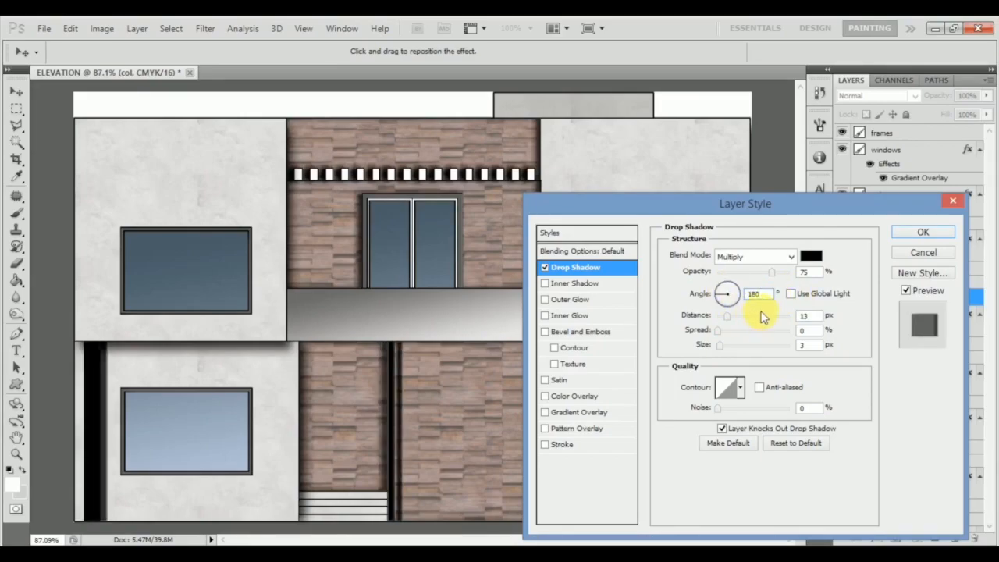
# Step: Set the col drop shadow's size to 10 px, shorten its distance slightly and apply the layer style
pyautogui.moveTo(813, 345); pyautogui.dragTo(776, 345)
pyautogui.press('Up')
pyautogui.press('Up')
pyautogui.press('Up')
pyautogui.press('Up')
pyautogui.press('Up')
pyautogui.press('Up')
pyautogui.press('Up')
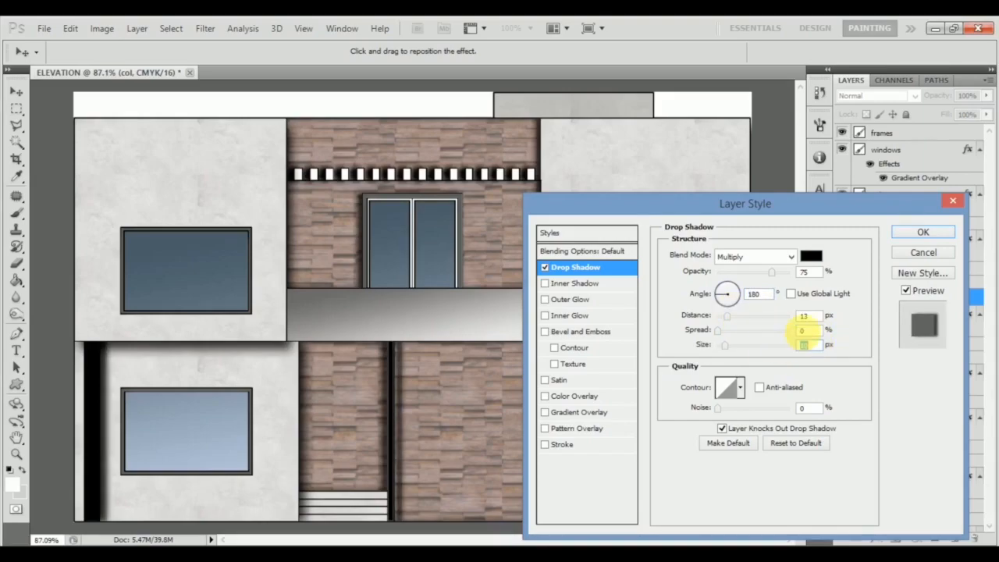
pyautogui.moveTo(814, 316); pyautogui.dragTo(793, 318)
pyautogui.press('Down')
pyautogui.press('Down')
pyautogui.press('Down')
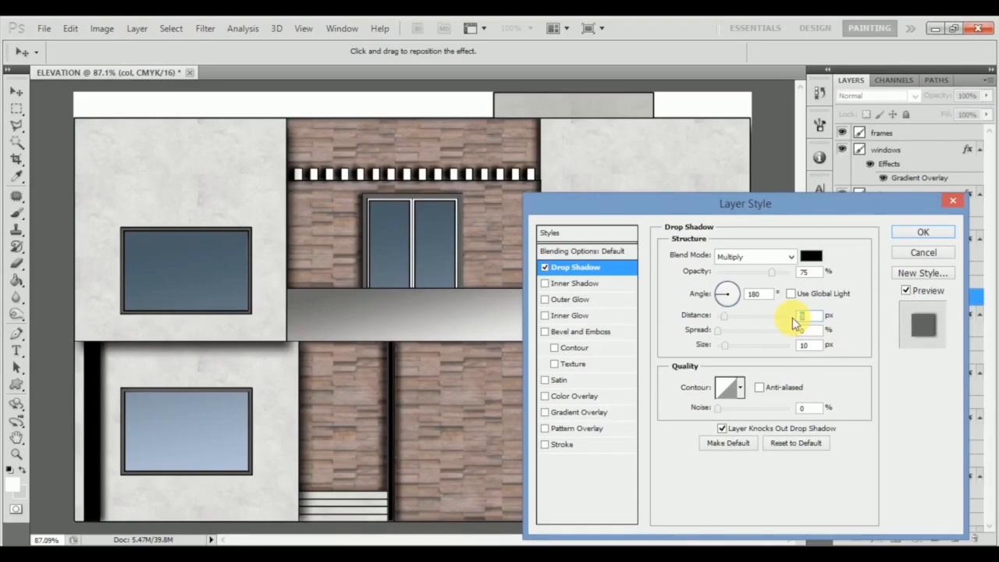
pyautogui.click(918, 232)
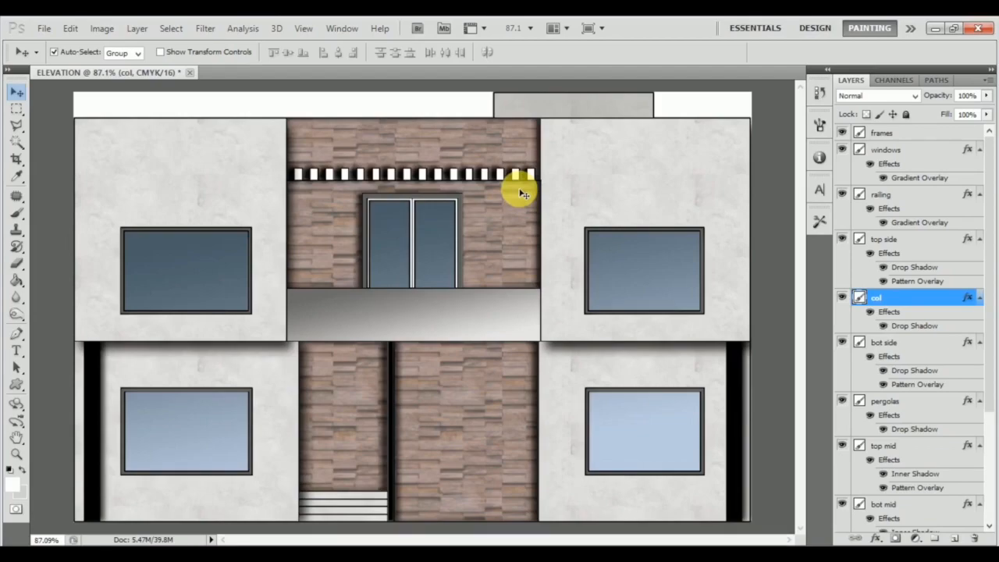
# Step: Lower the opacity of the railing layer to 67% and of the windows layer to 77%
pyautogui.click(216, 276)
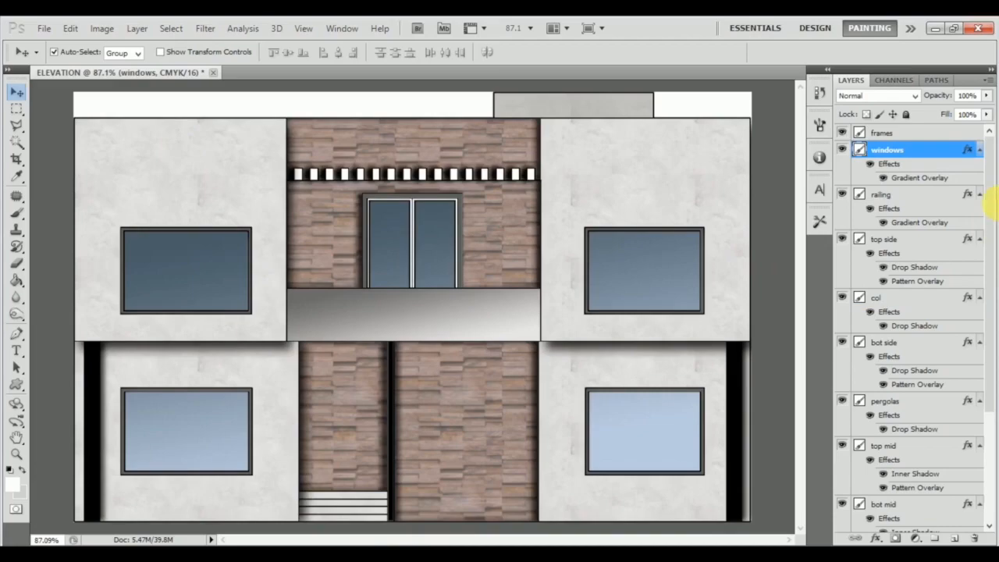
pyautogui.moveTo(927, 103)
pyautogui.mouseDown()
pyautogui.moveTo(911, 101)
pyautogui.moveTo(937, 92)
pyautogui.moveTo(910, 94)
pyautogui.mouseUp()
pyautogui.click(459, 304)
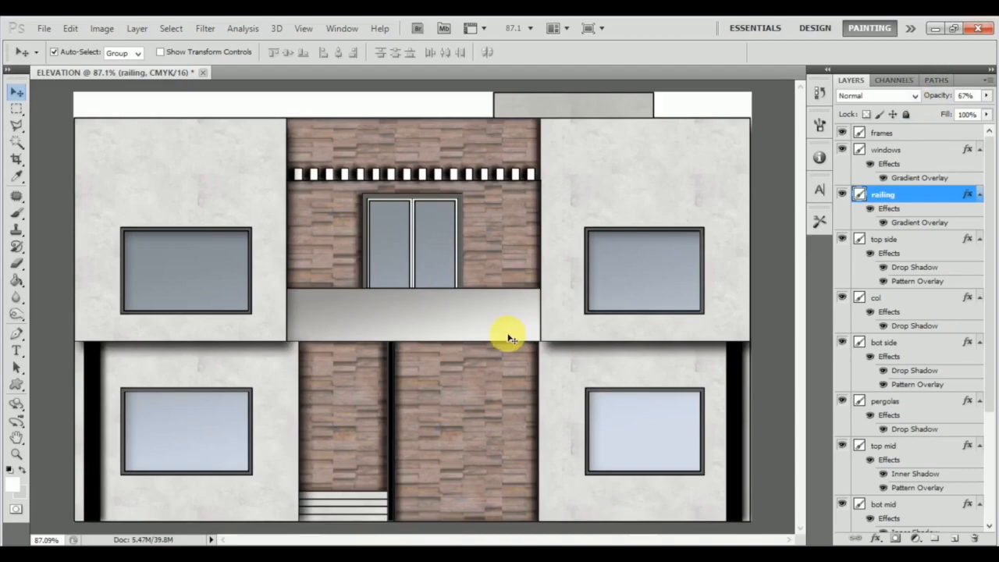
pyautogui.click(886, 154)
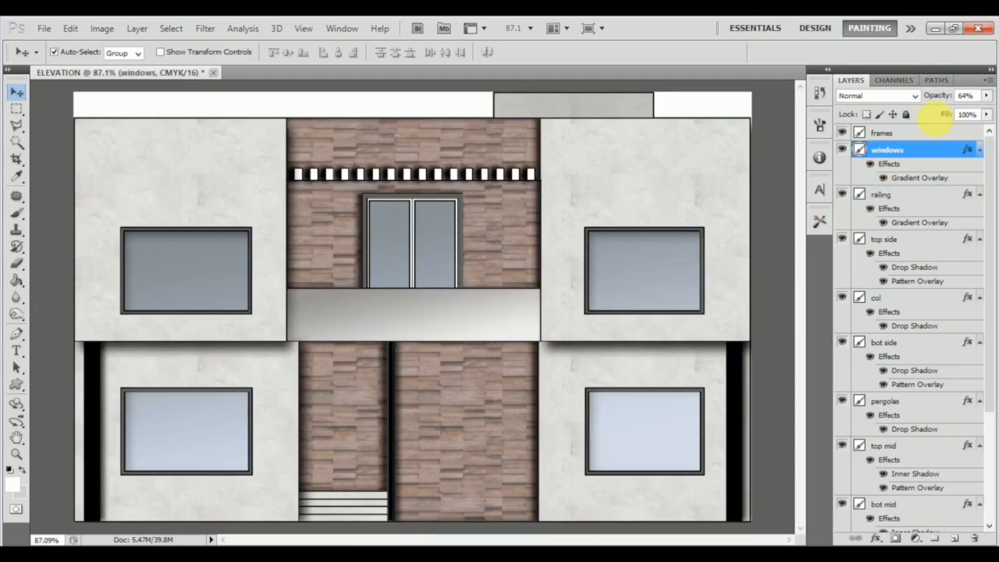
pyautogui.moveTo(946, 96); pyautogui.dragTo(957, 96)
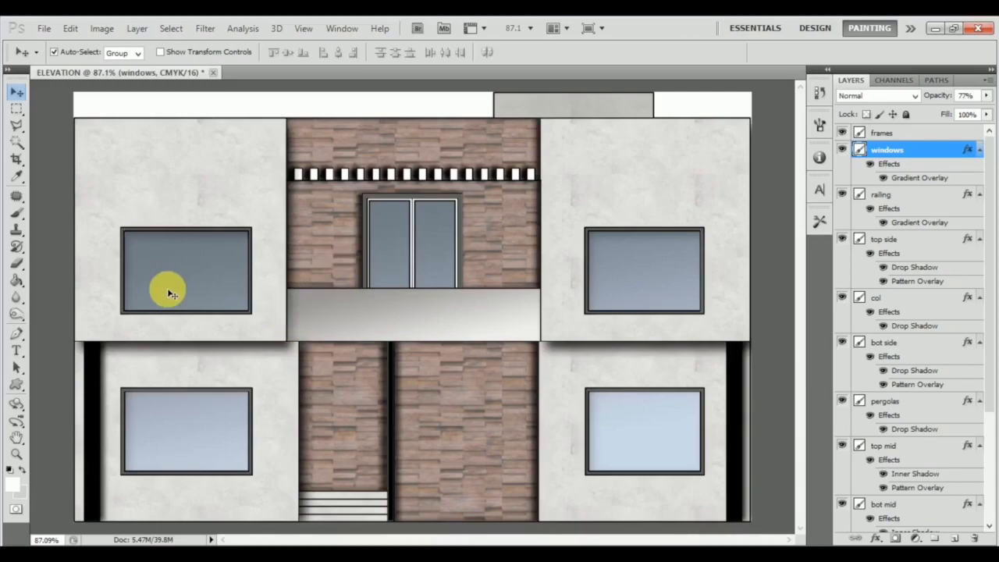
# Step: Add an inner shadow to the windows layer without global light, at 120° with a 27 px size, and apply the layer style
pyautogui.doubleClick(922, 149)
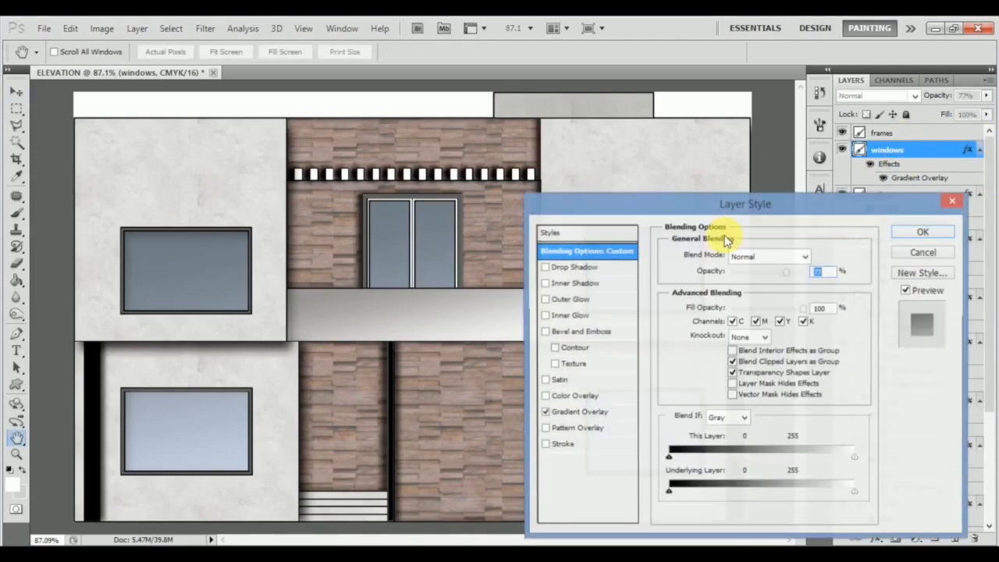
pyautogui.click(605, 284)
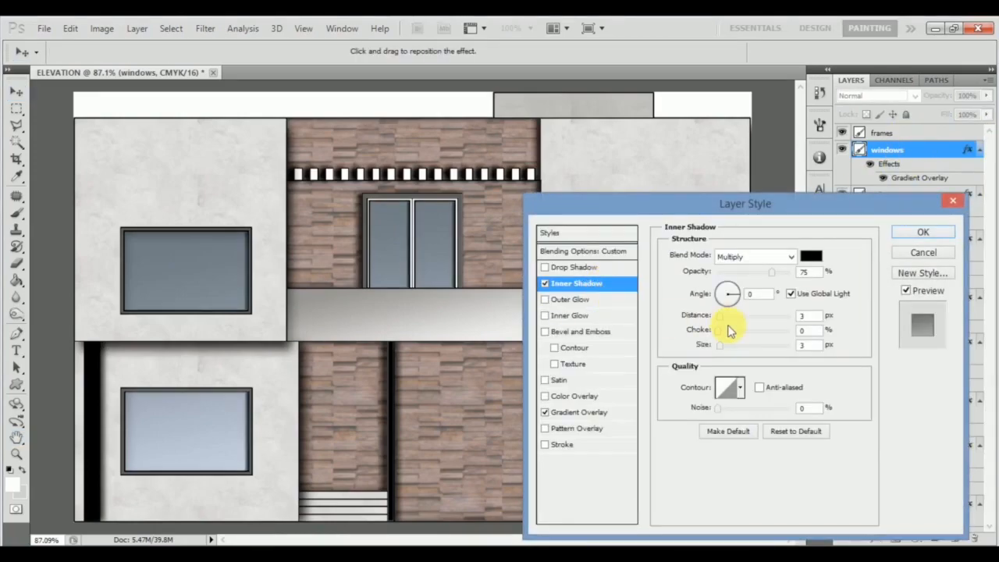
pyautogui.click(790, 293)
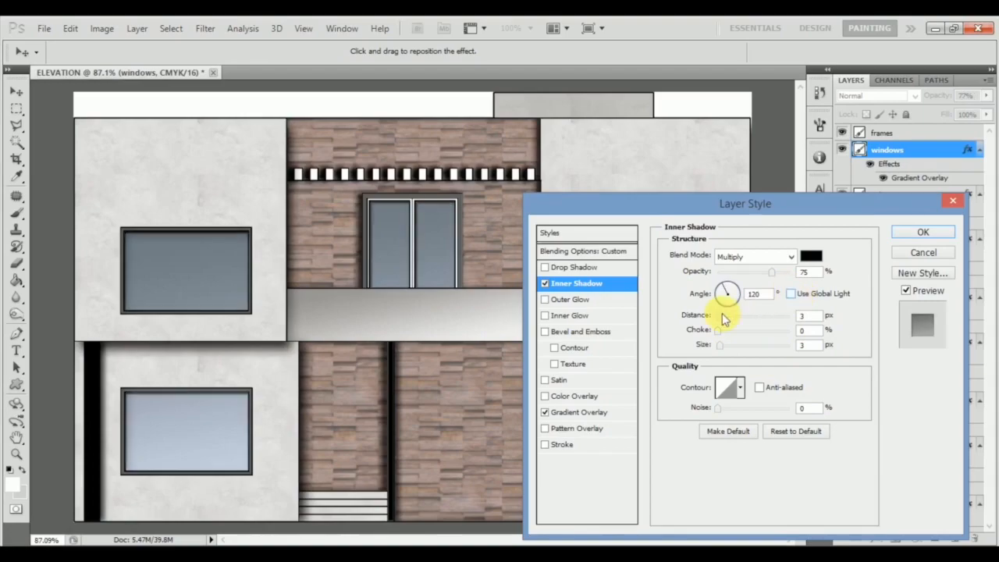
pyautogui.moveTo(723, 317)
pyautogui.mouseDown()
pyautogui.moveTo(729, 345)
pyautogui.moveTo(724, 322)
pyautogui.mouseUp()
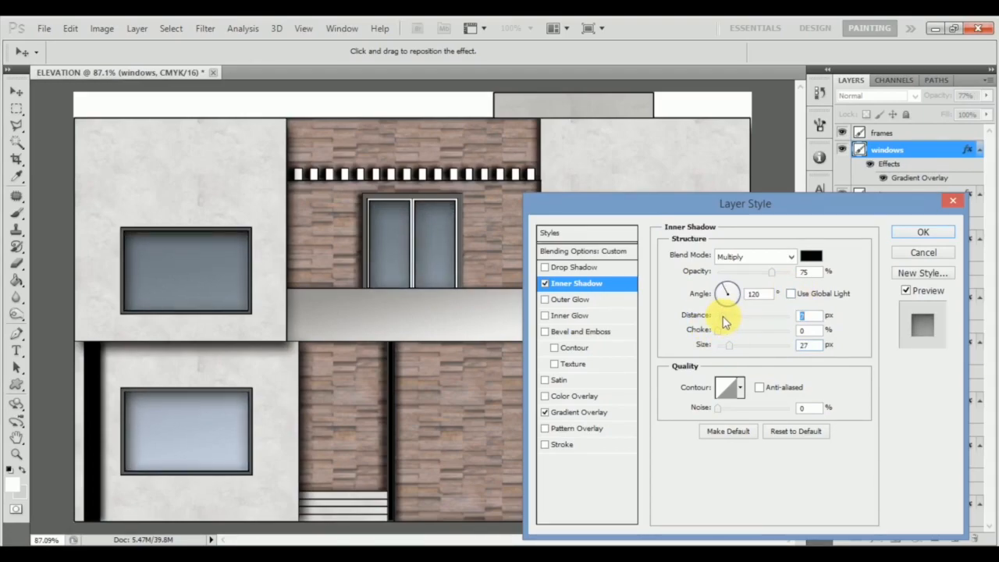
pyautogui.click(928, 233)
pyautogui.hotkey('ctrl', '0')
pyautogui.hotkey('ctrl', '0')
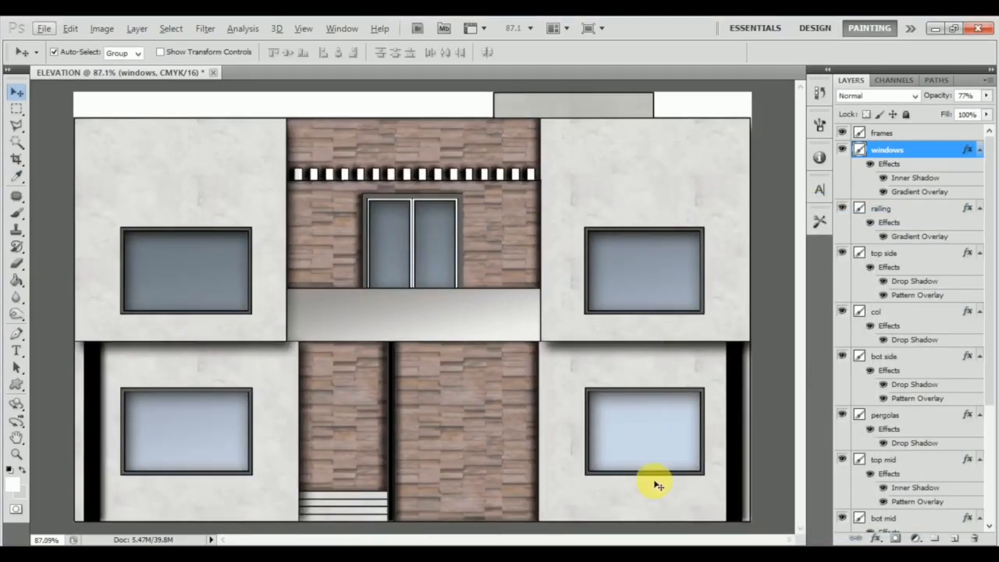
pyautogui.scroll(-3, 402, 236)
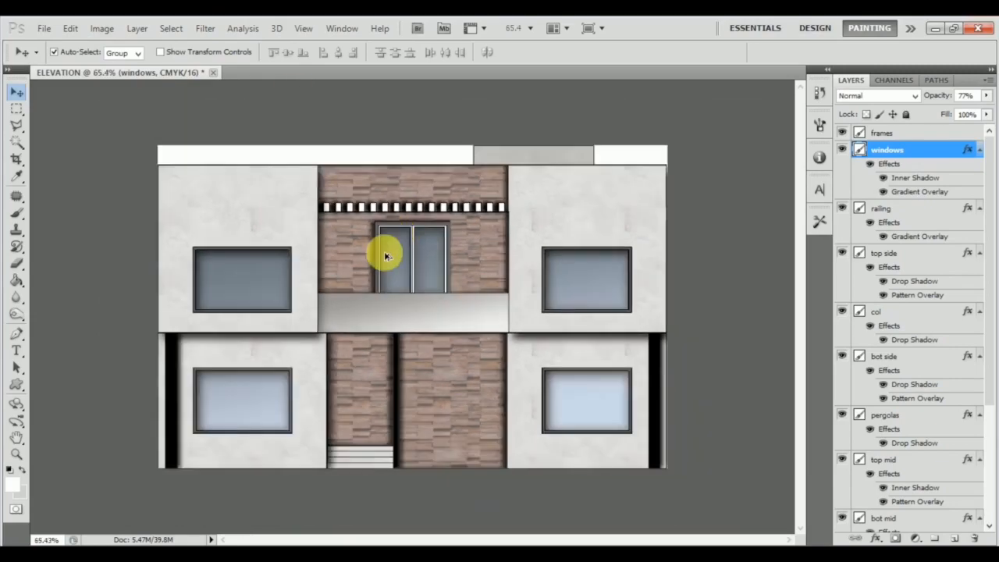
pyautogui.scroll(2, 391, 251)
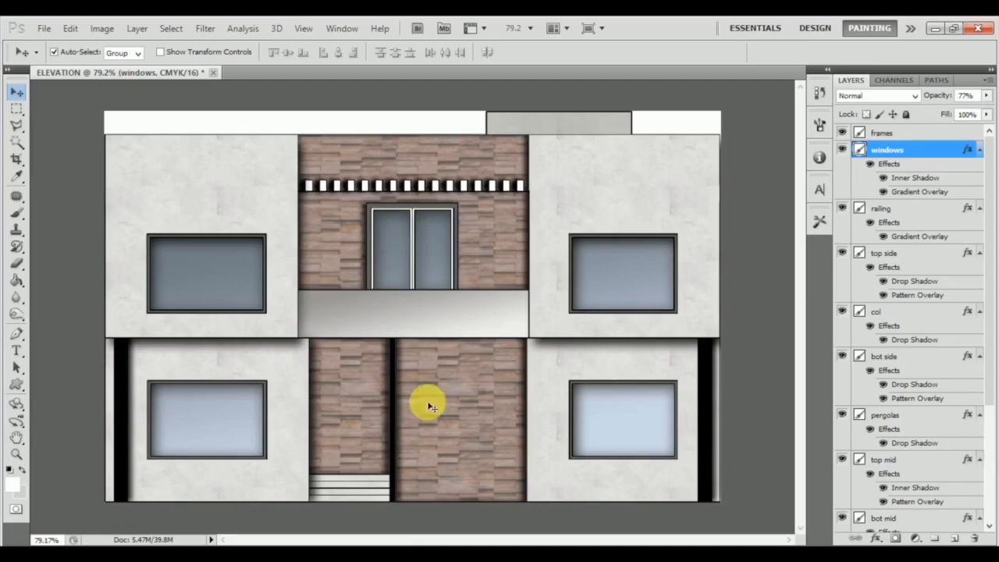
pyautogui.scroll(2, 424, 404)
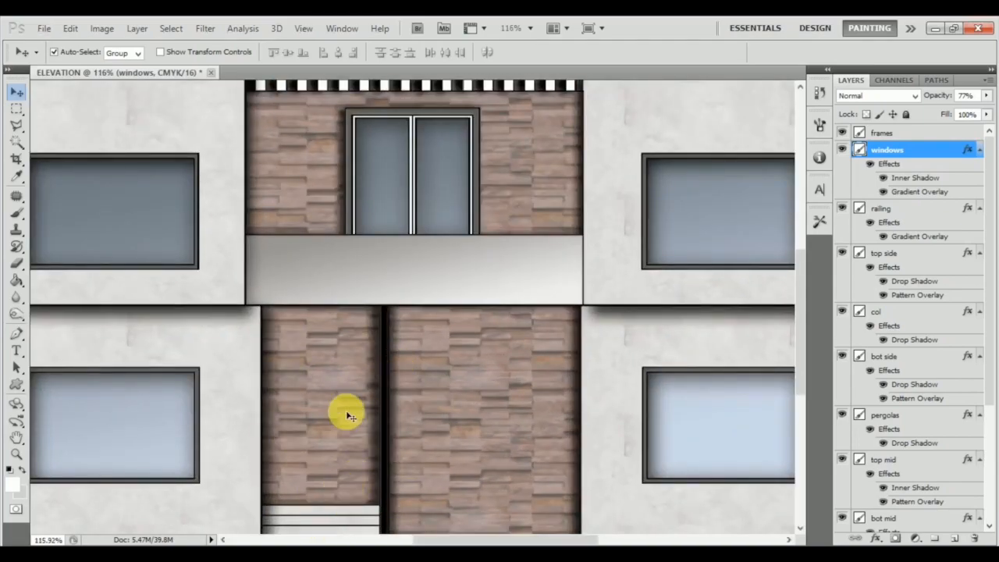
pyautogui.scroll(-2, 349, 416)
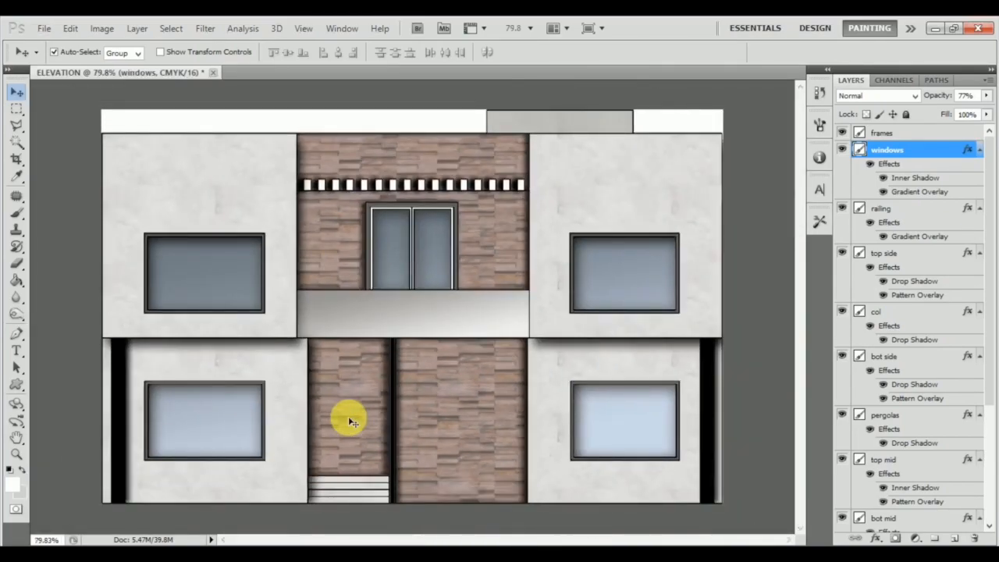